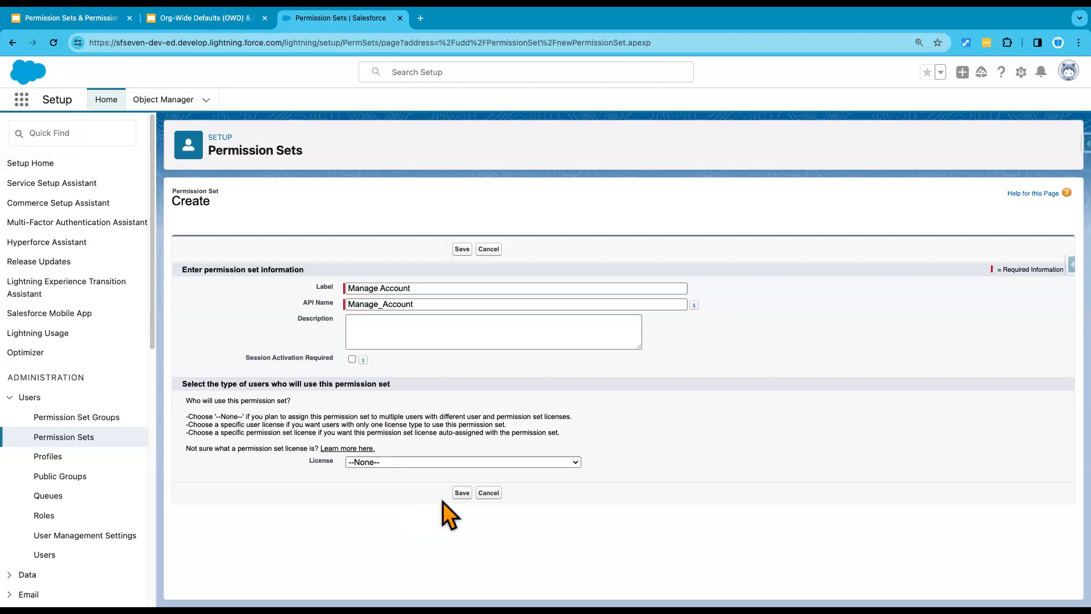
# Step: Save the Manage Account permission set and grant it Read, Create, Edit and Delete permissions on the Accounts object
pyautogui.click(462, 493)
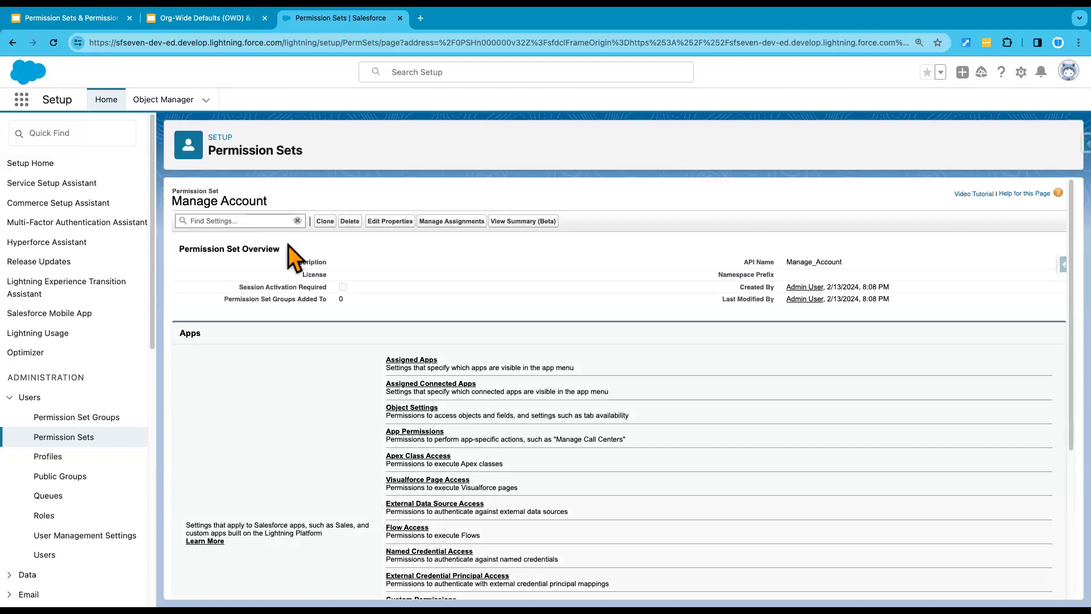
pyautogui.click(407, 421)
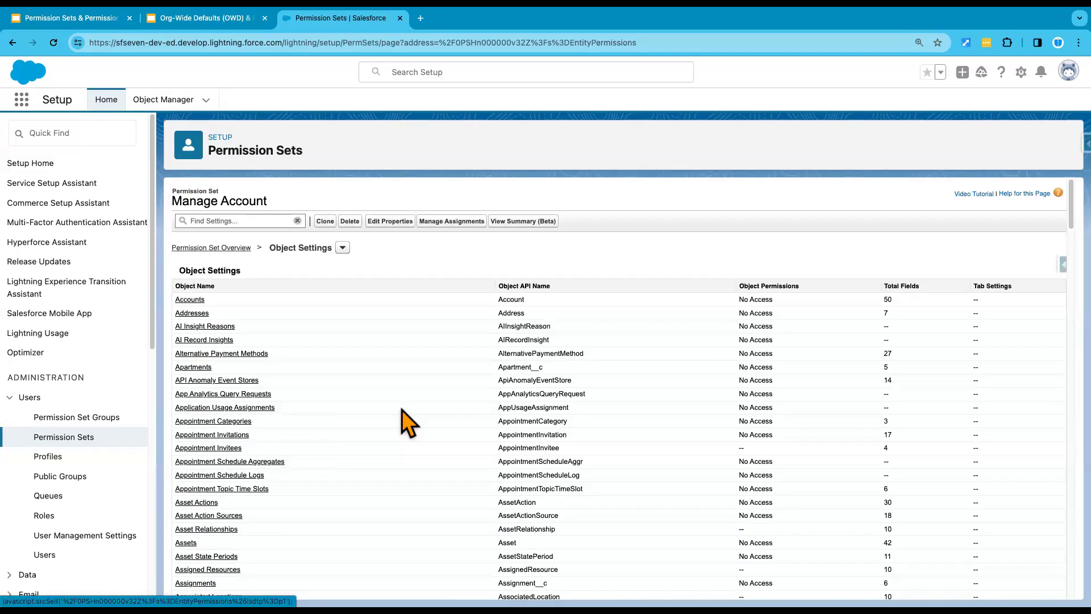
pyautogui.click(198, 300)
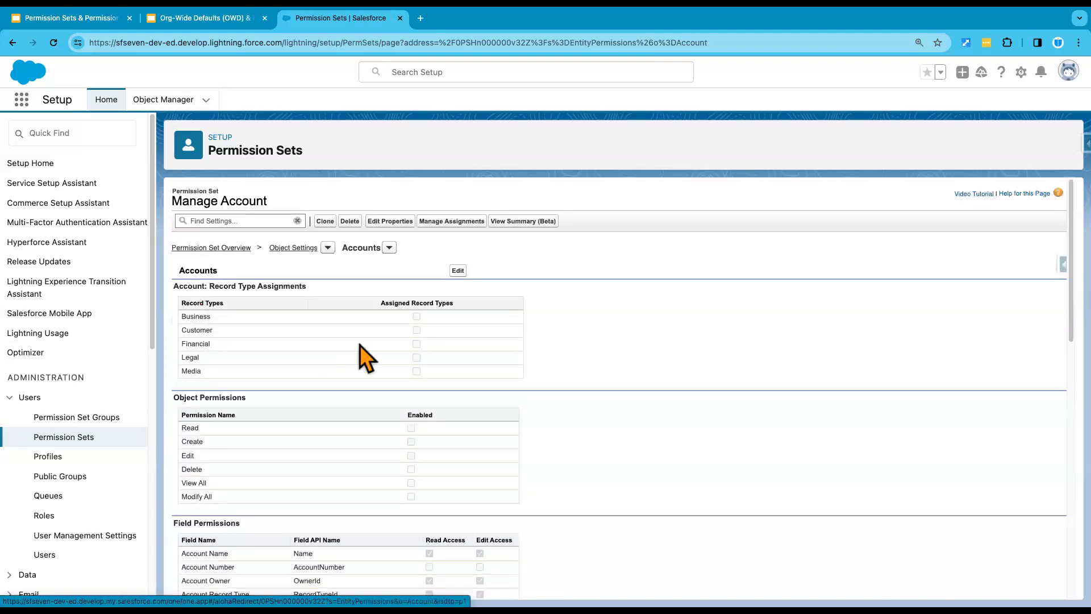
pyautogui.click(457, 270)
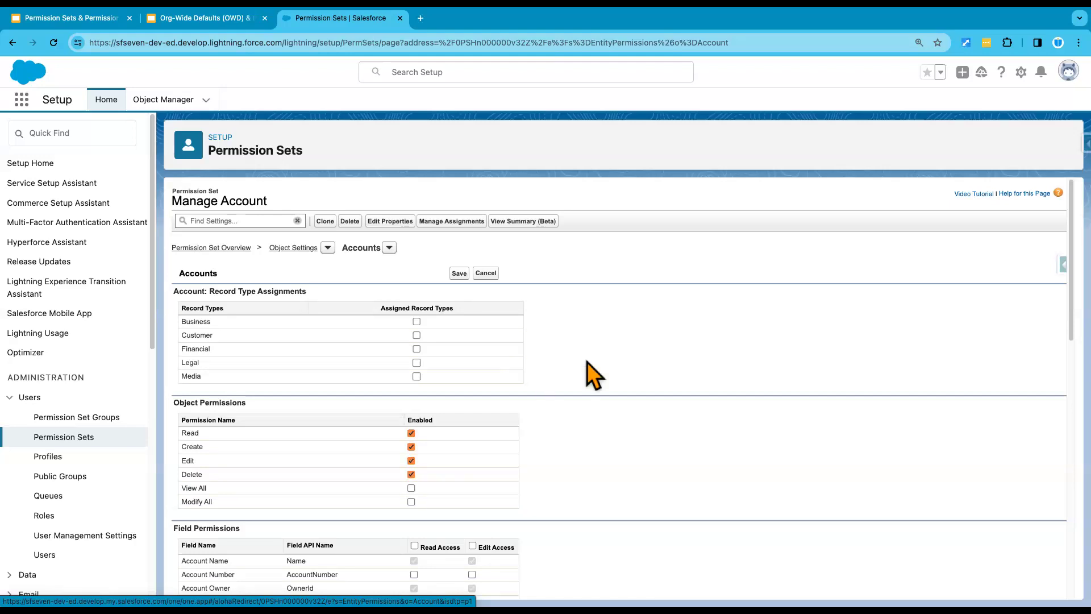
pyautogui.click(459, 274)
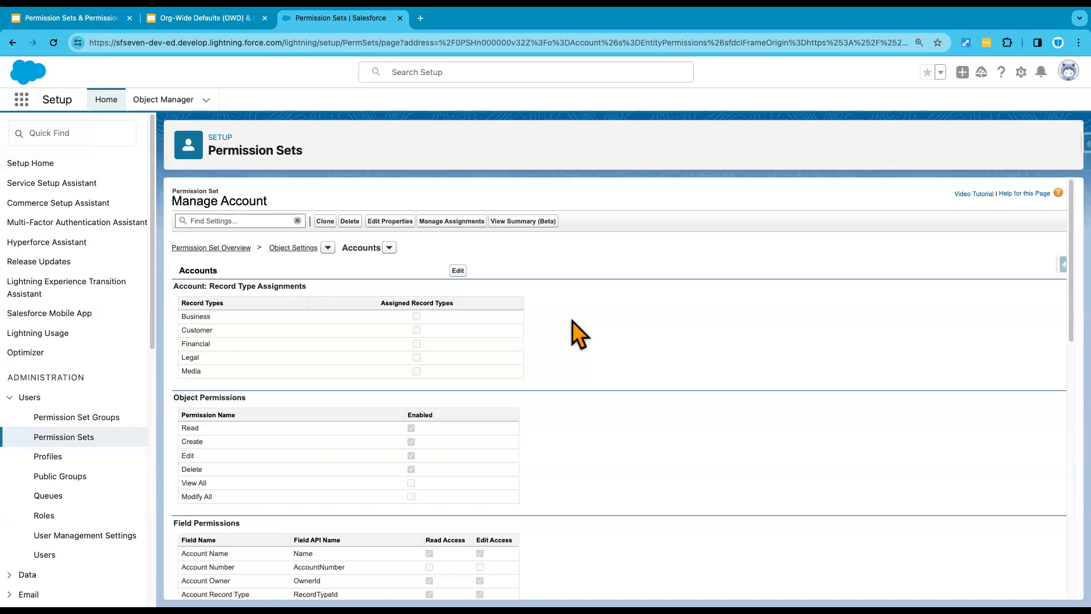
# Step: Create a permission set group labelled "Manage Account Permission Set Group"
pyautogui.click(78, 419)
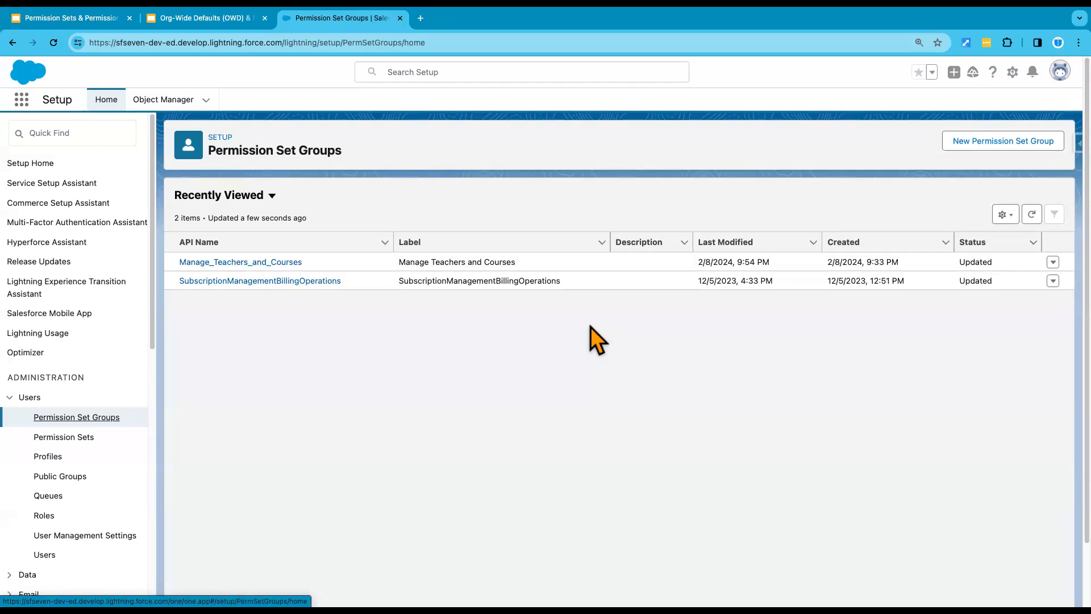
pyautogui.click(968, 142)
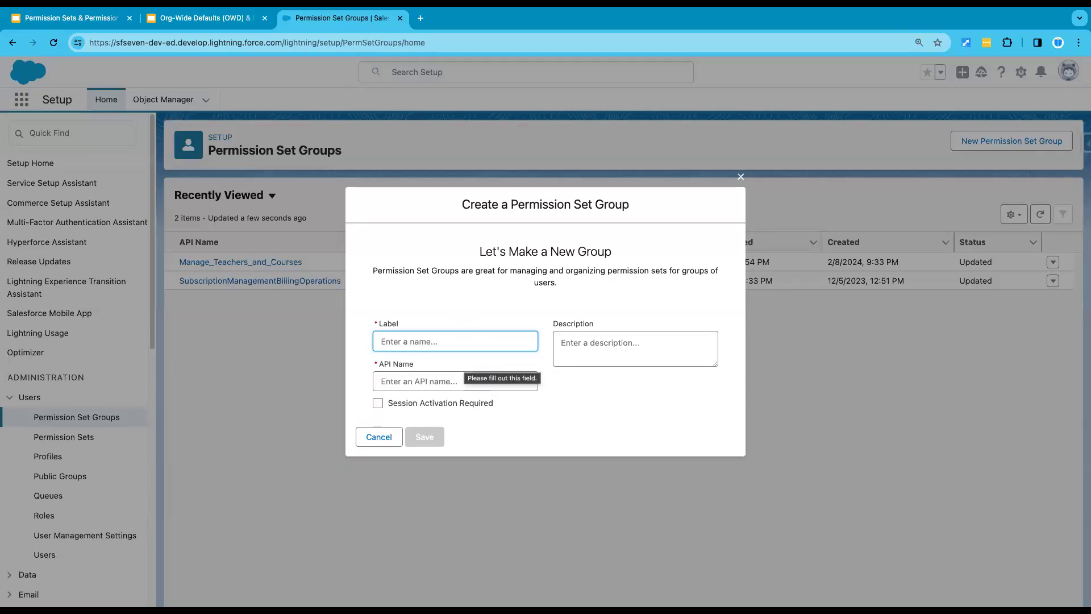
pyautogui.write('Manage')
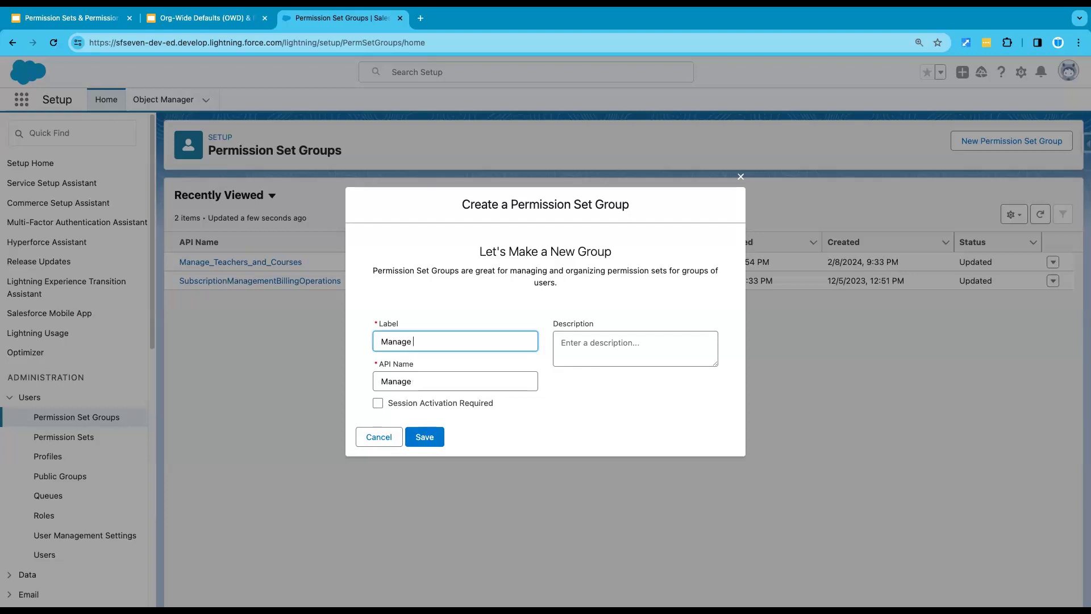
pyautogui.write('r Account Permiss')
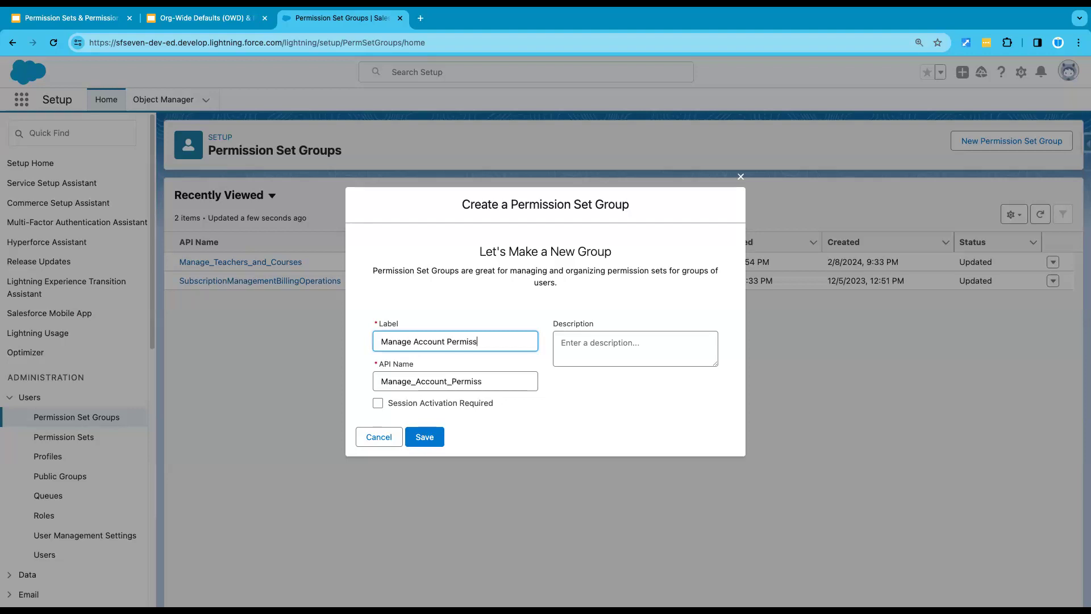
pyautogui.write('ion Set Group')
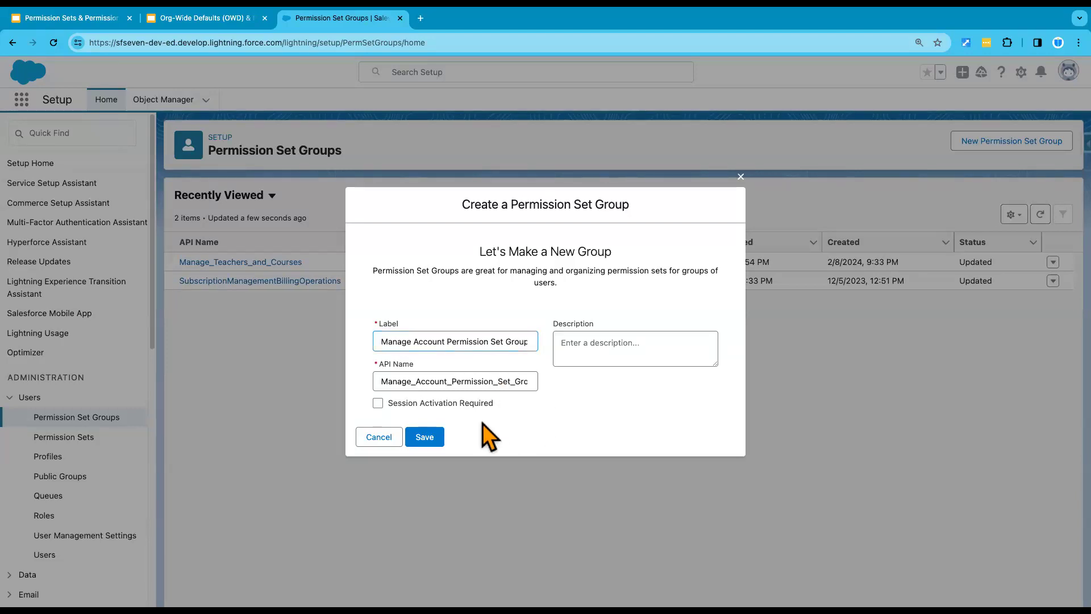
pyautogui.click(433, 437)
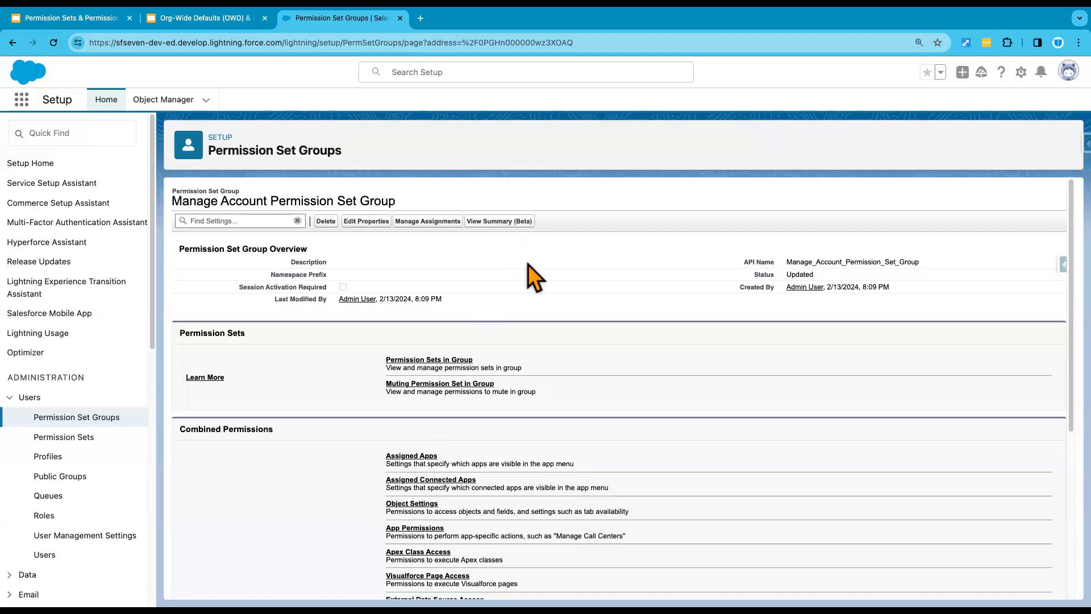
# Step: Assign the new permission set group to the active test user with the Custom: Standard User profile, without an expiration date
pyautogui.click(427, 222)
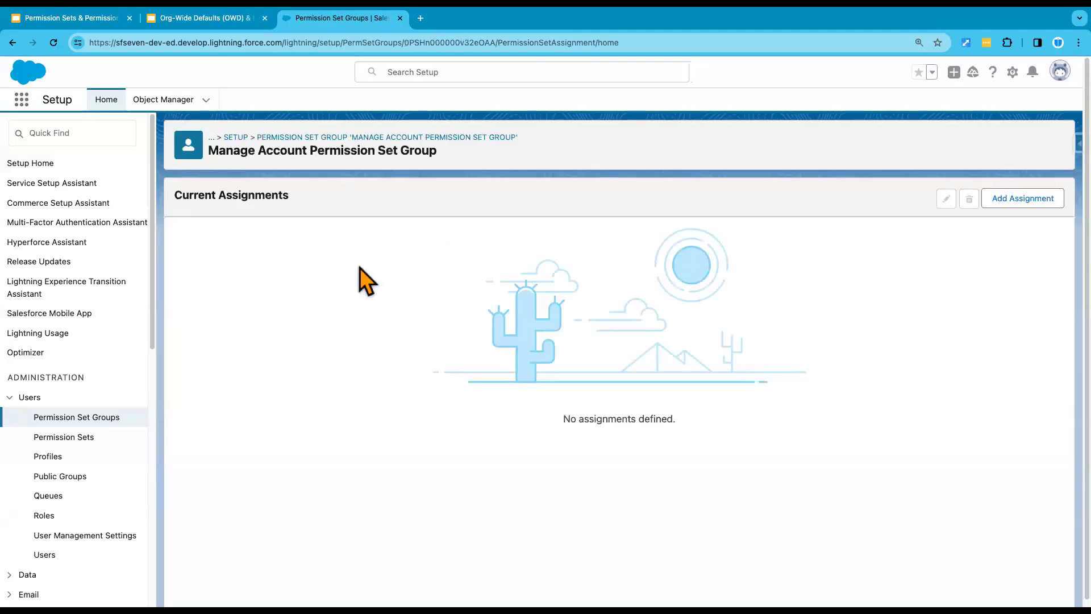
pyautogui.click(1014, 203)
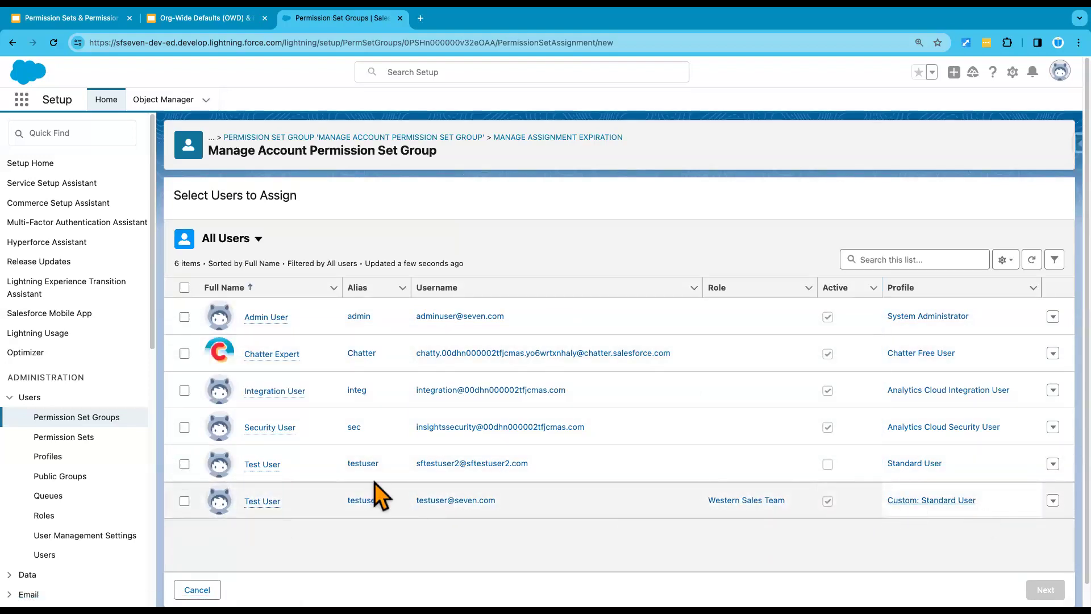
pyautogui.click(185, 503)
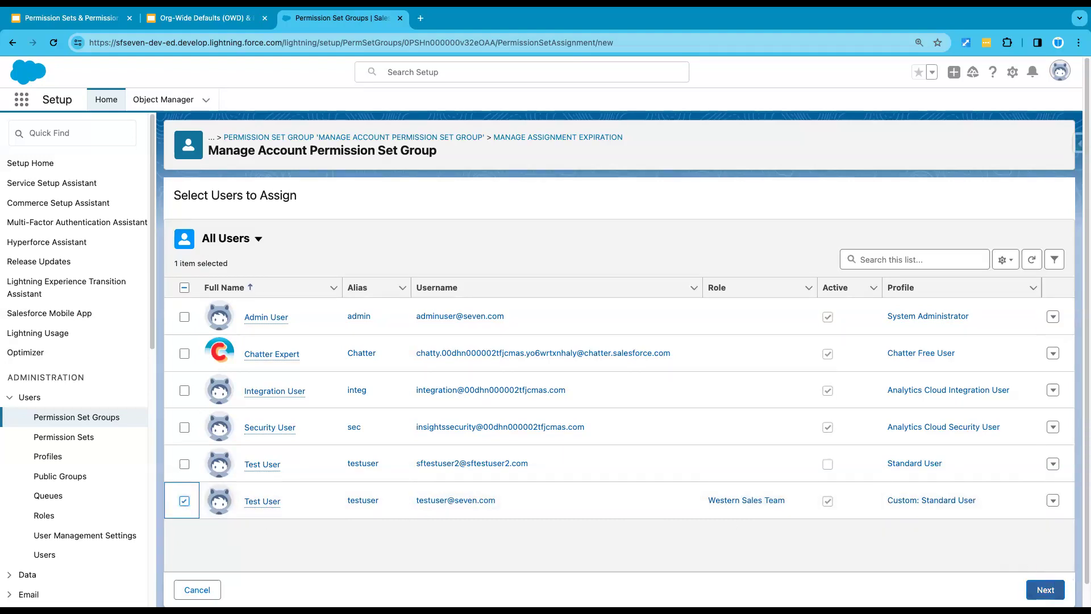
pyautogui.click(1046, 590)
pyautogui.click(1041, 589)
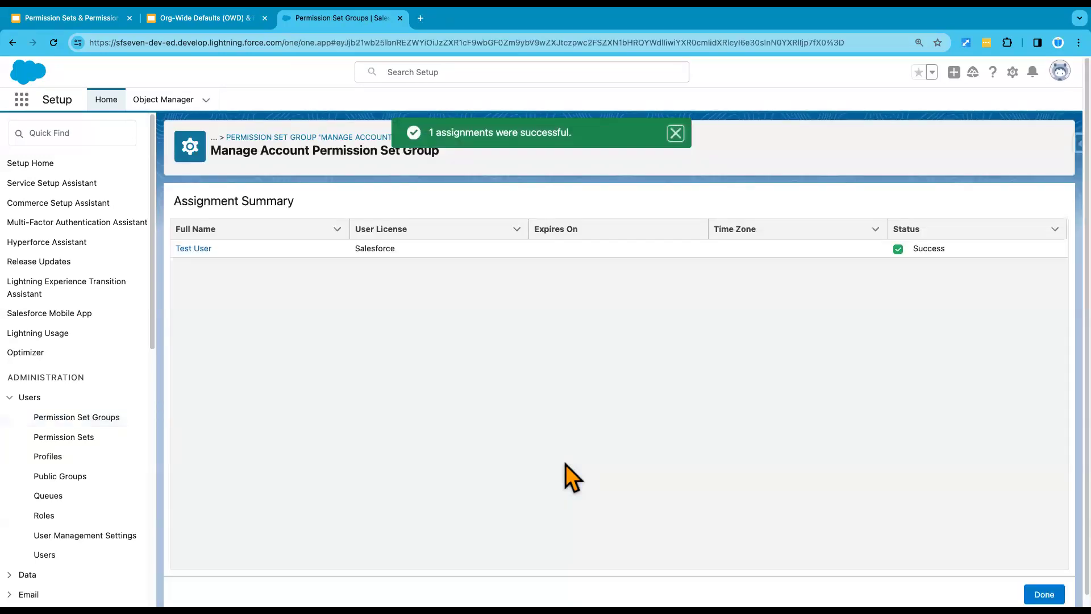
pyautogui.click(1044, 594)
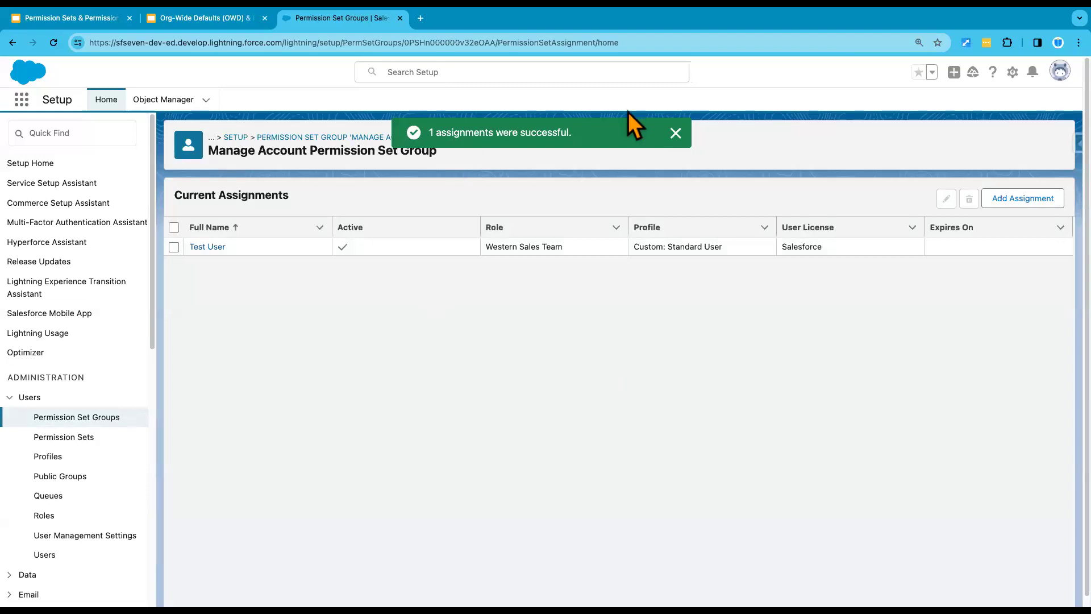
pyautogui.click(676, 133)
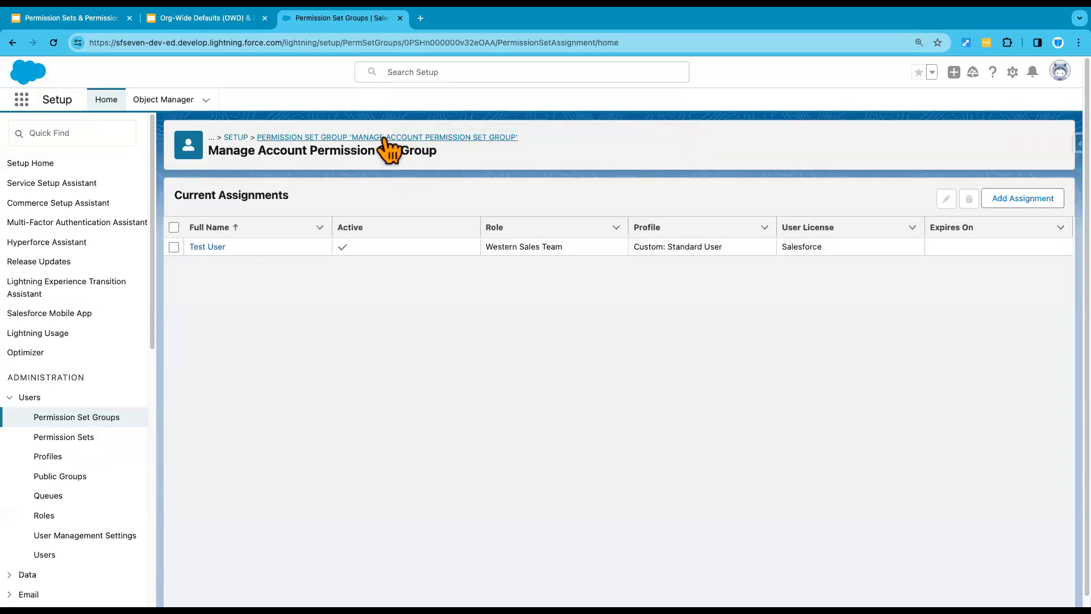
# Step: Review the permission set group's overview and the list of permission sets whose labels start with M
pyautogui.click(385, 138)
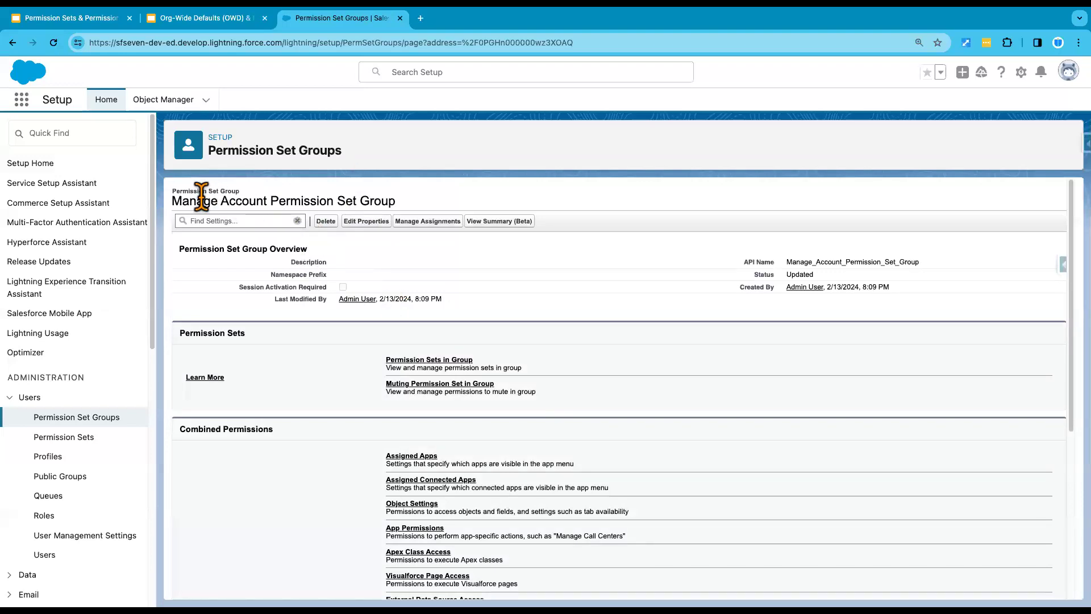
pyautogui.moveTo(171, 200); pyautogui.dragTo(398, 200)
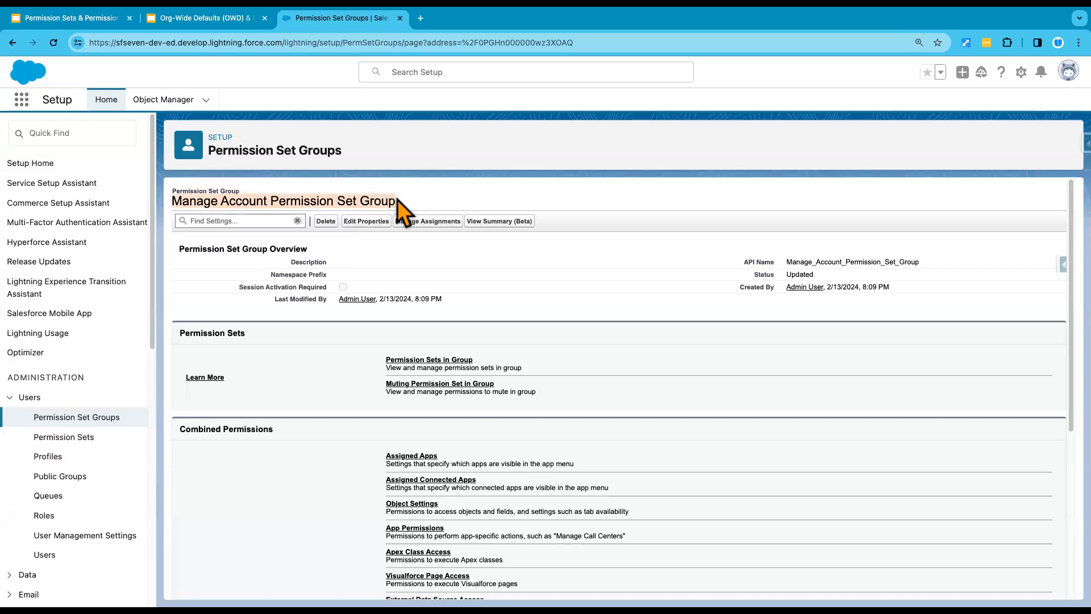
pyautogui.click(58, 443)
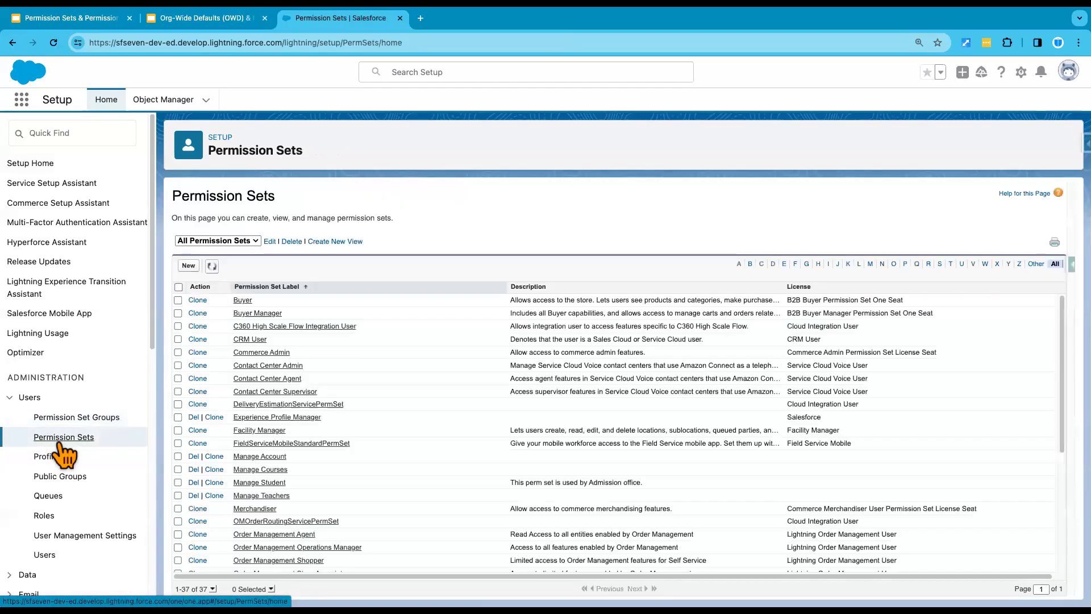
pyautogui.click(870, 264)
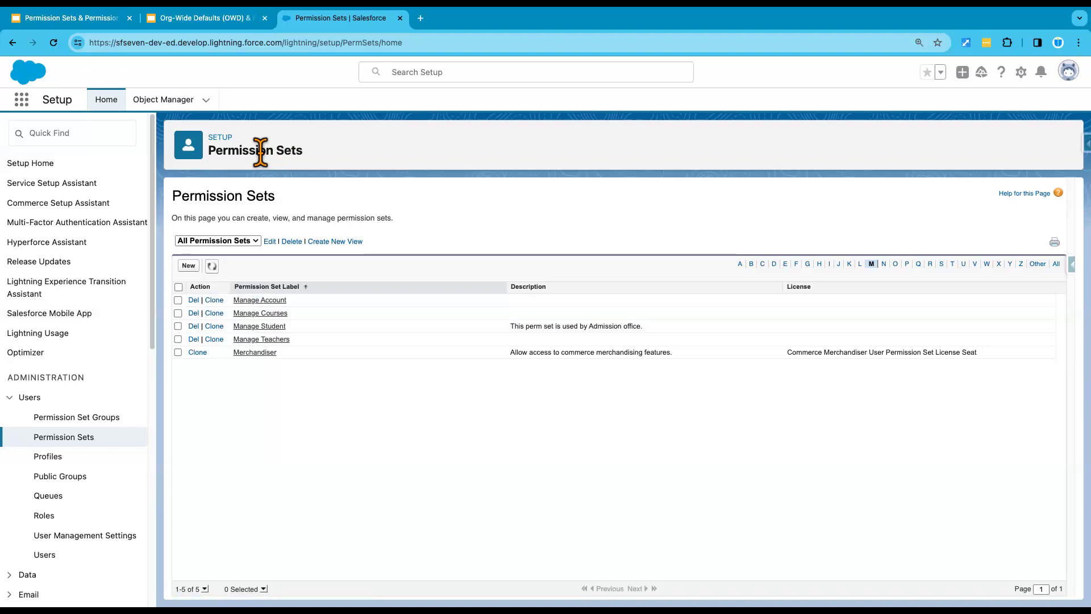
# Step: Add the Manage Account permission set to the Manage Account Permission Set Group
pyautogui.click(86, 420)
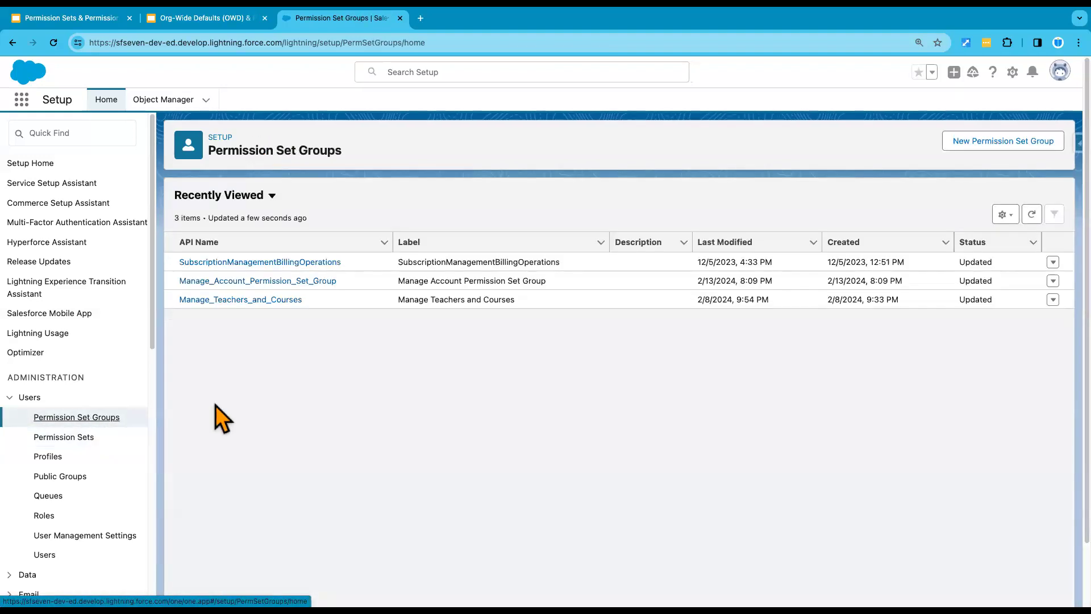
pyautogui.click(266, 281)
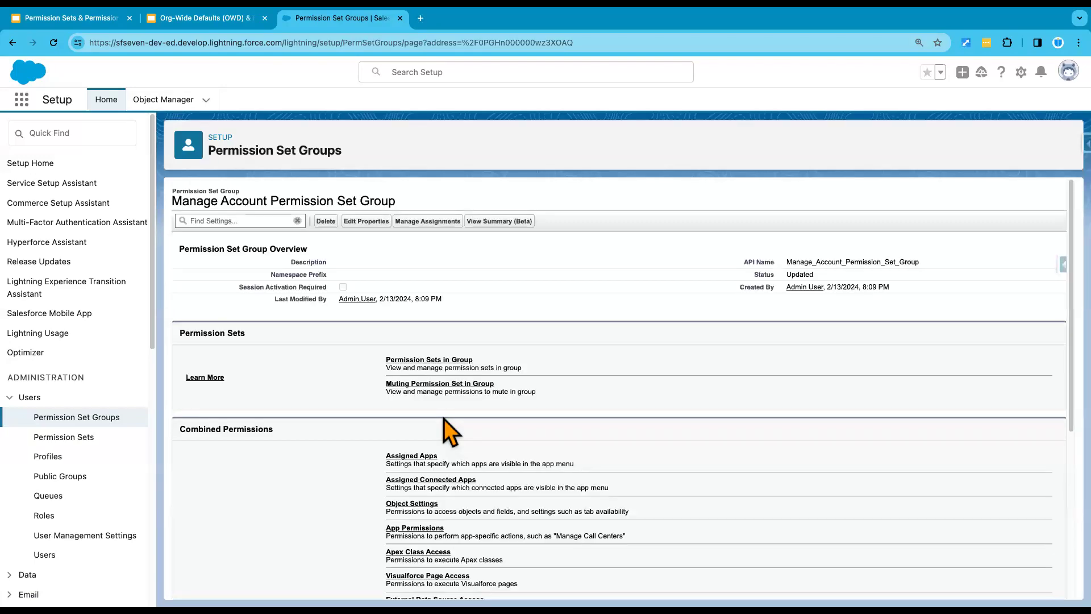
pyautogui.click(431, 360)
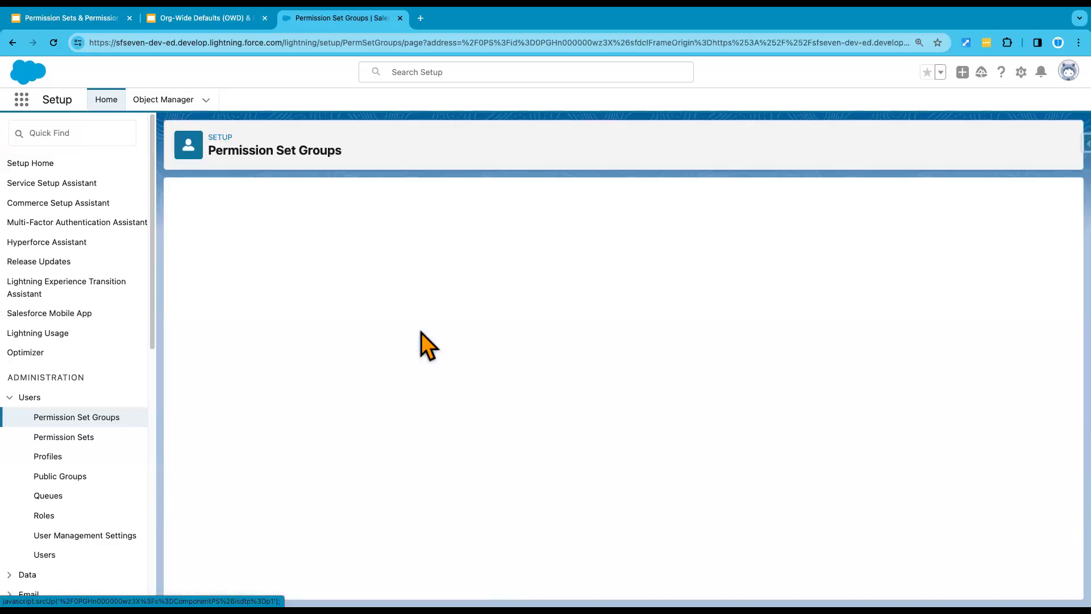
pyautogui.click(481, 309)
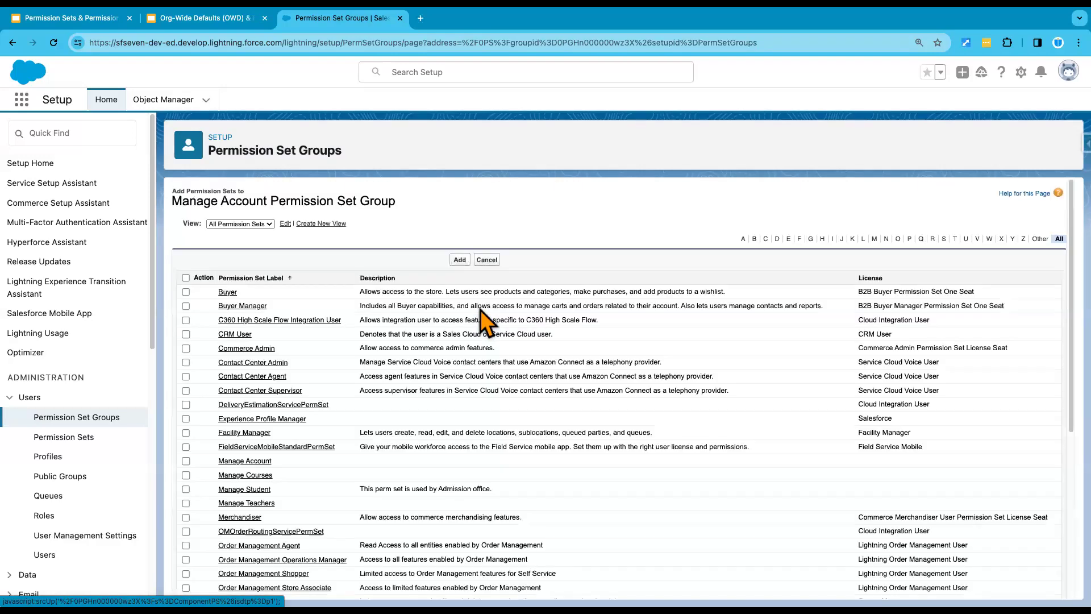
pyautogui.click(875, 239)
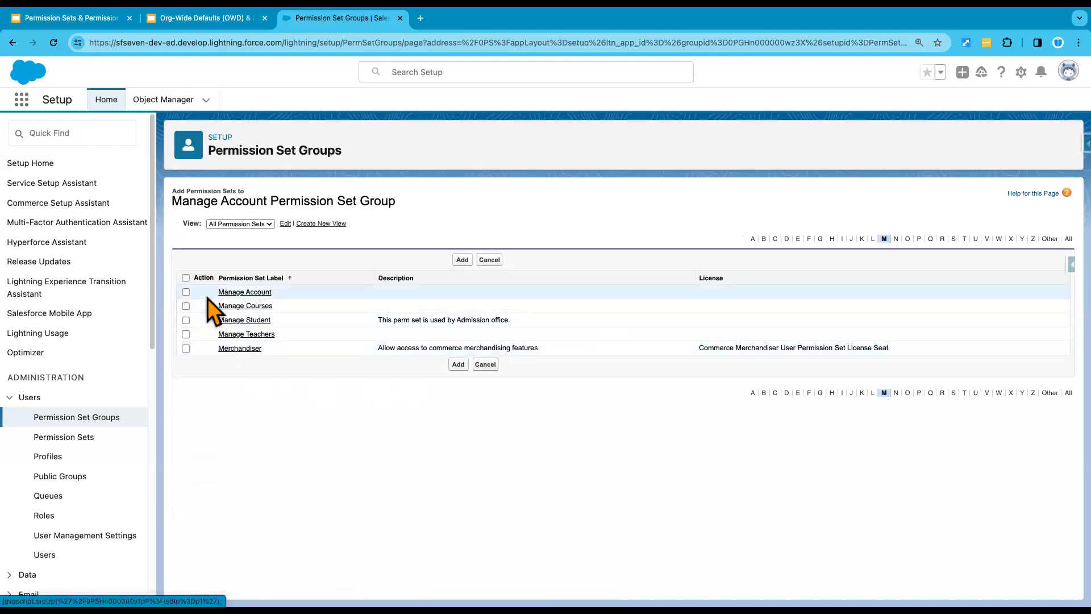
pyautogui.click(186, 291)
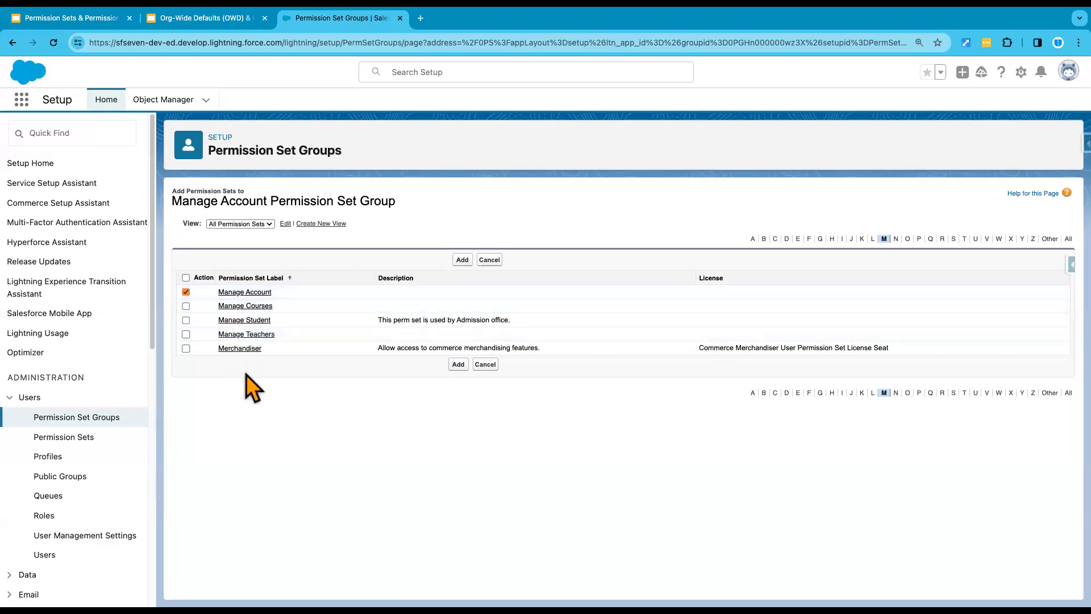
pyautogui.click(458, 365)
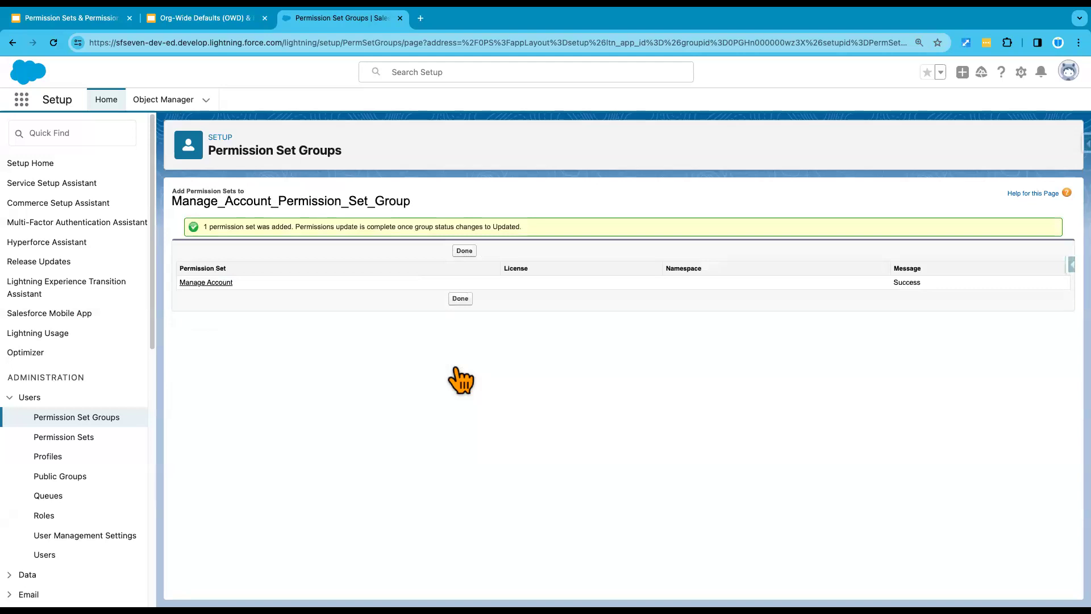
pyautogui.click(459, 298)
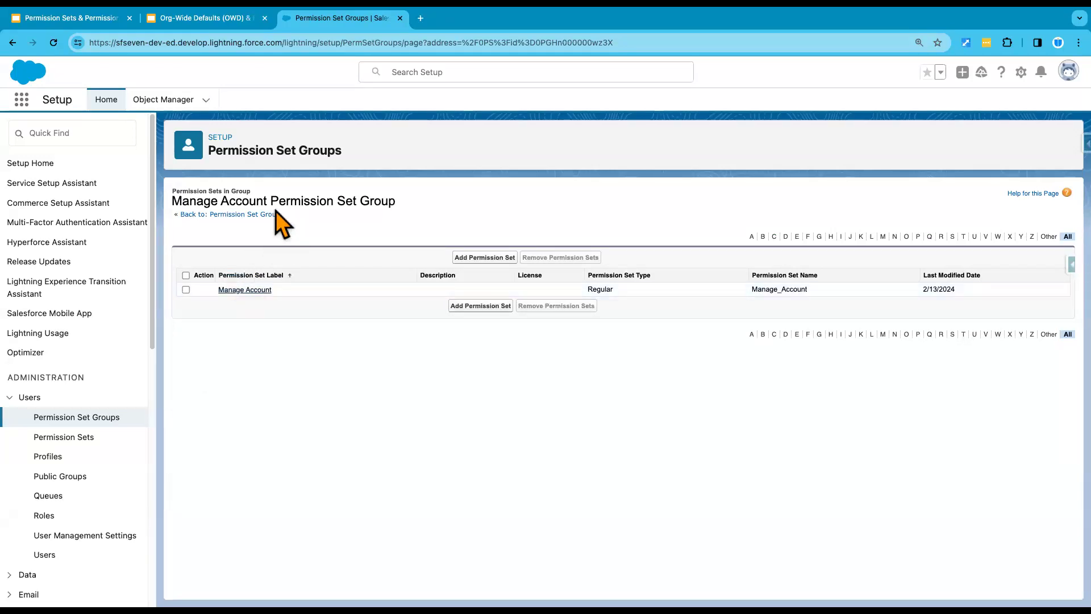
# Step: From the group's assignments, look up the assigned test user's profile and examine its object permissions for Accounts
pyautogui.click(243, 215)
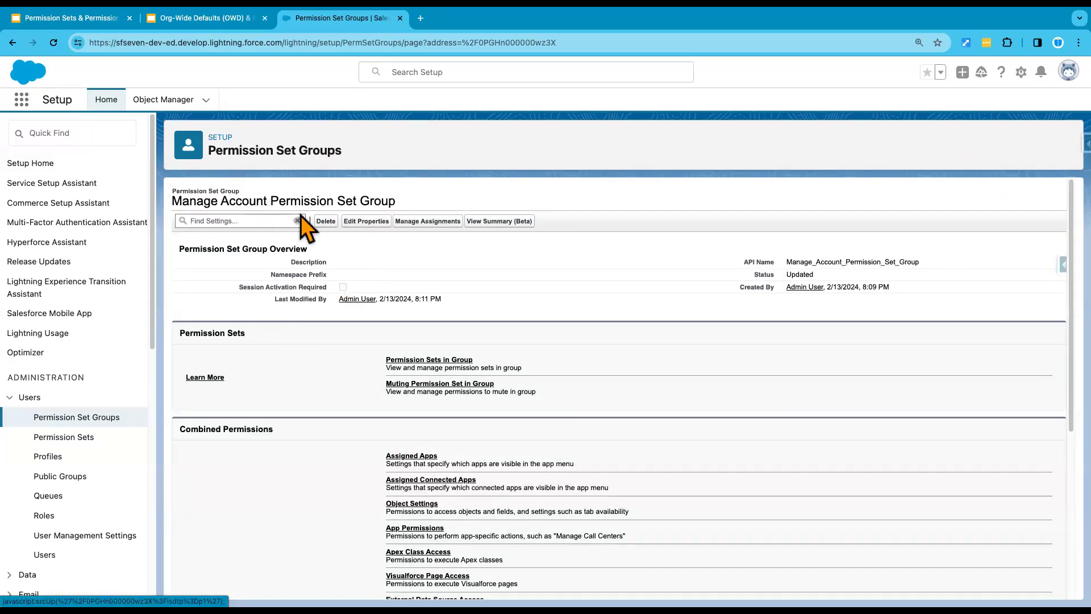
pyautogui.click(419, 224)
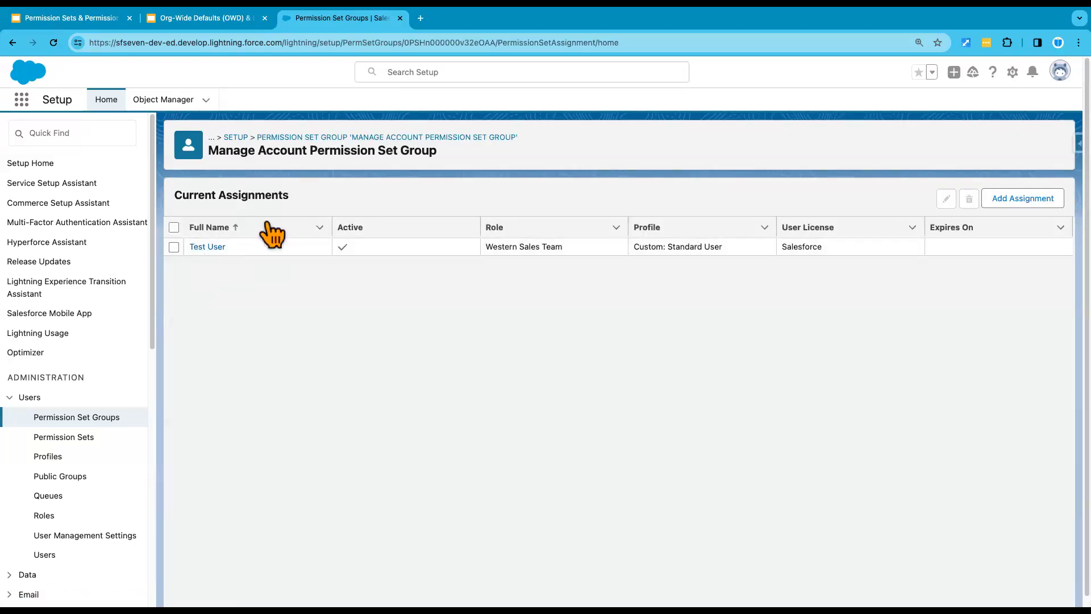
pyautogui.click(207, 248)
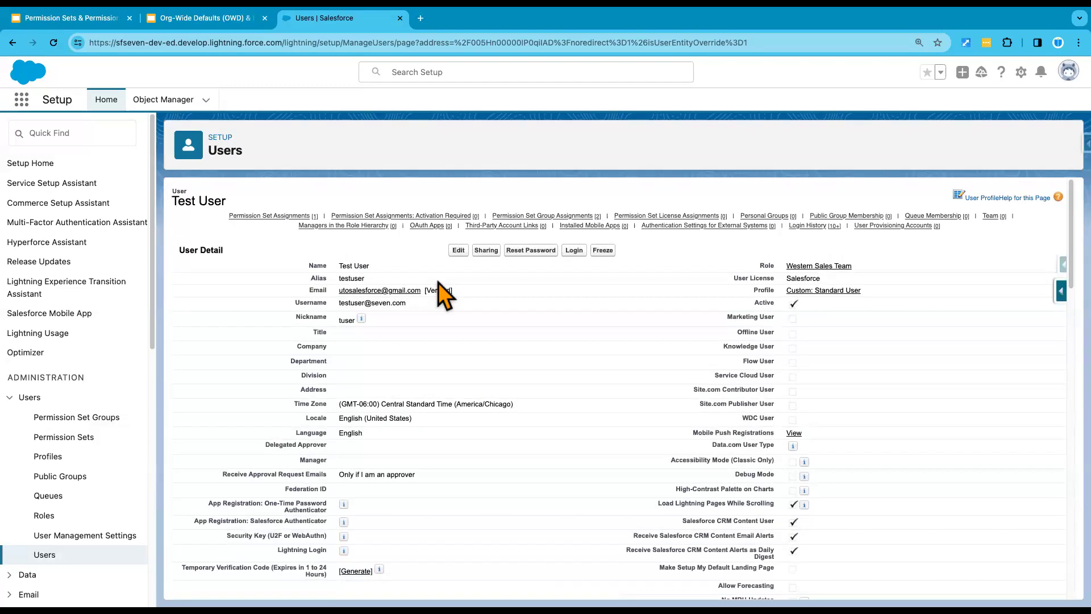
pyautogui.click(835, 292)
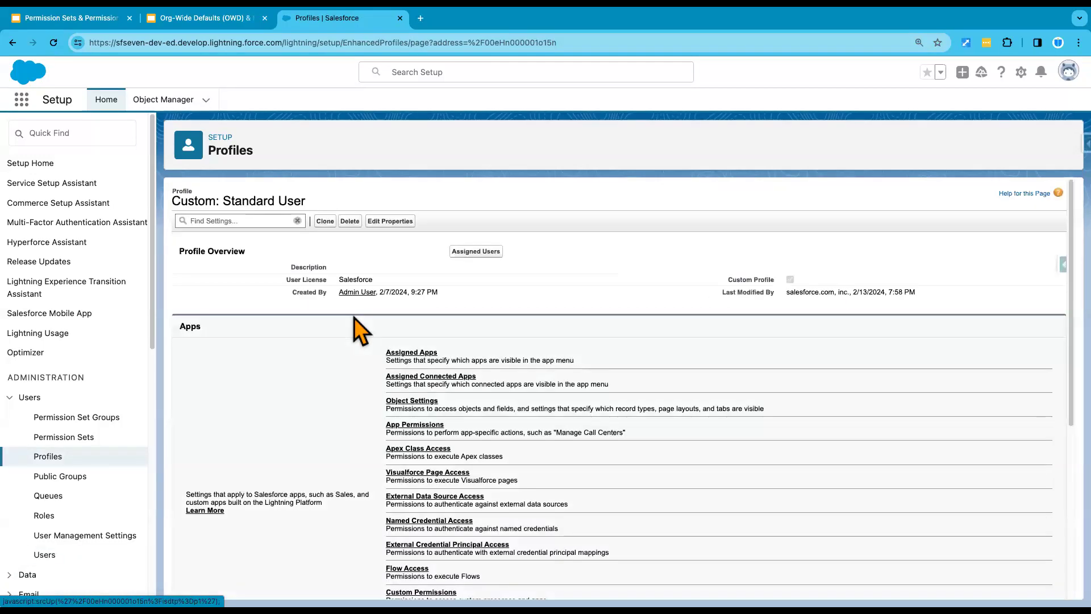
pyautogui.click(410, 401)
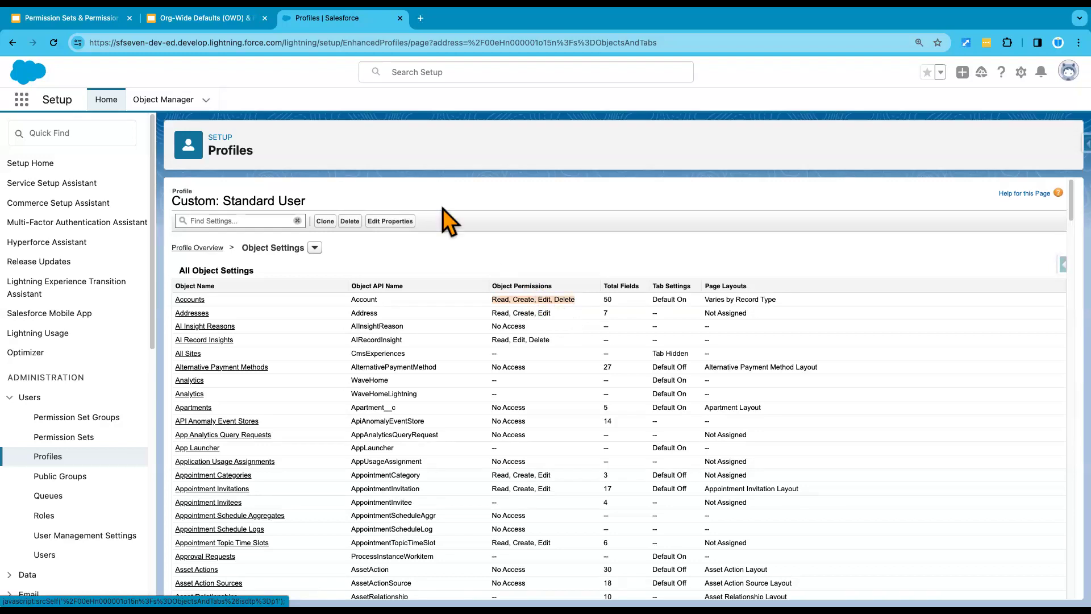
# Step: In a duplicate browser tab, open the Manage Account permission set's object settings and examine its object permissions for Accounts
pyautogui.rightClick(367, 23)
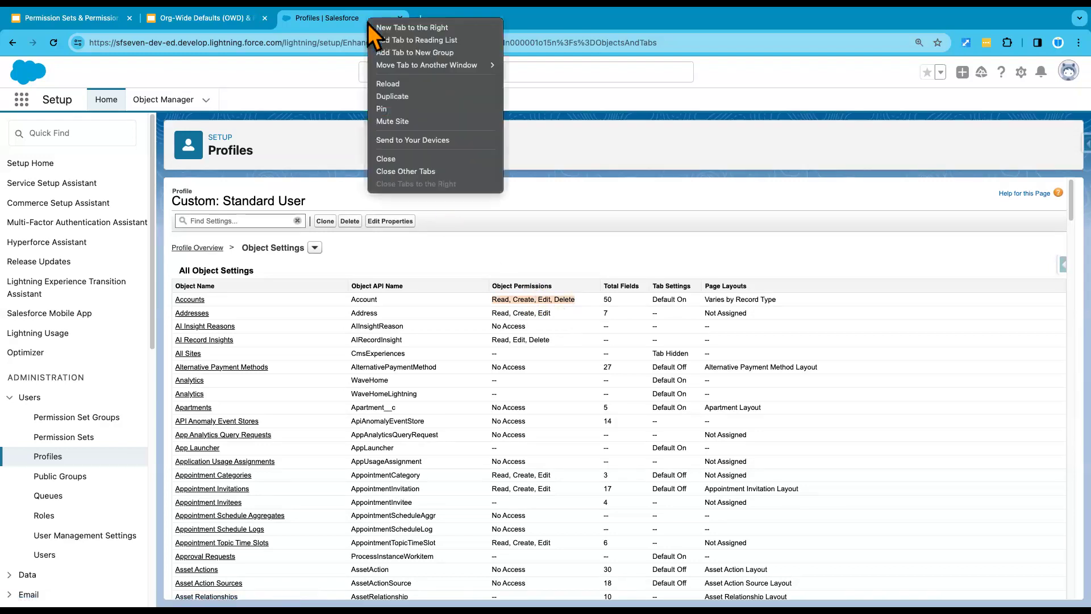
pyautogui.click(397, 94)
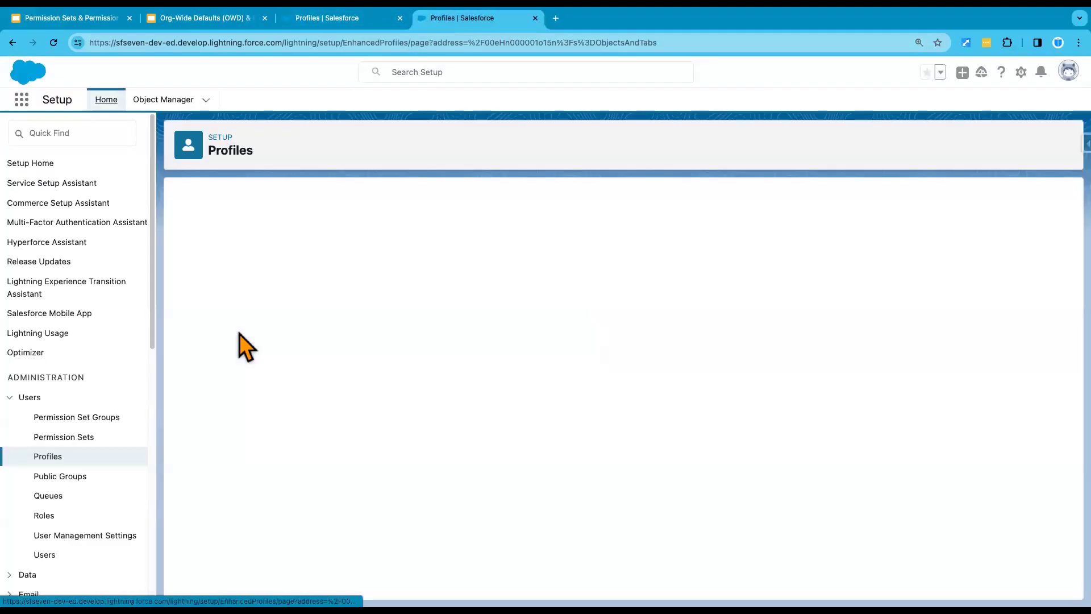
pyautogui.click(68, 440)
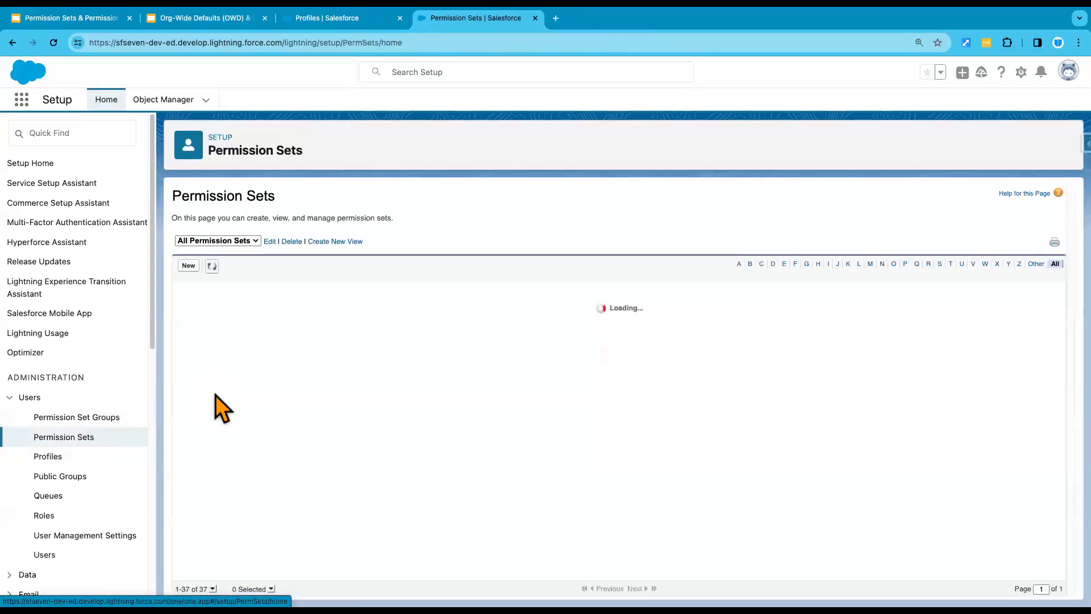
pyautogui.click(870, 263)
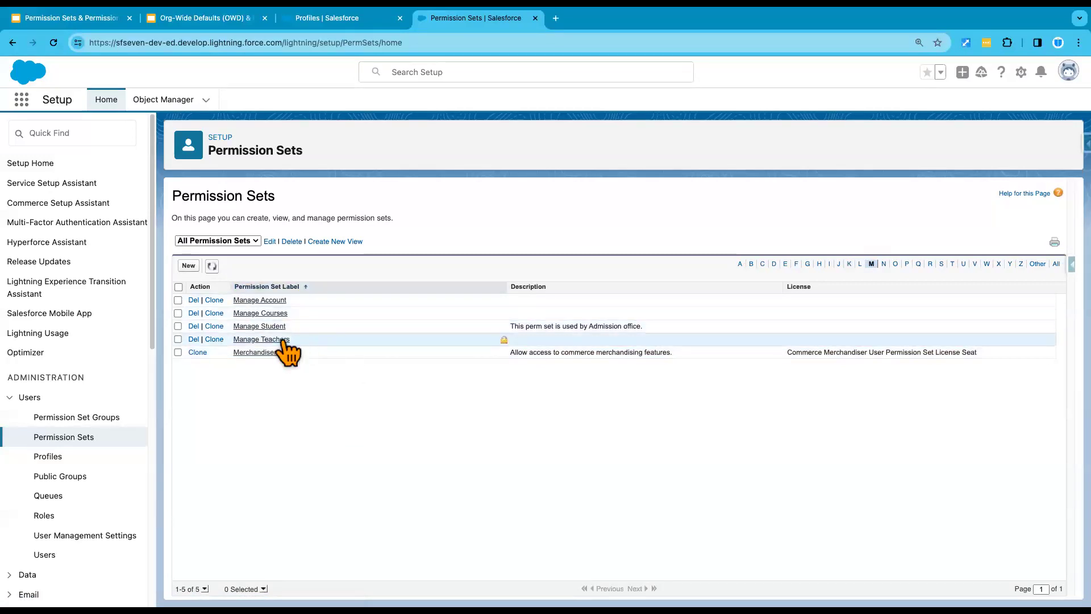
pyautogui.click(265, 300)
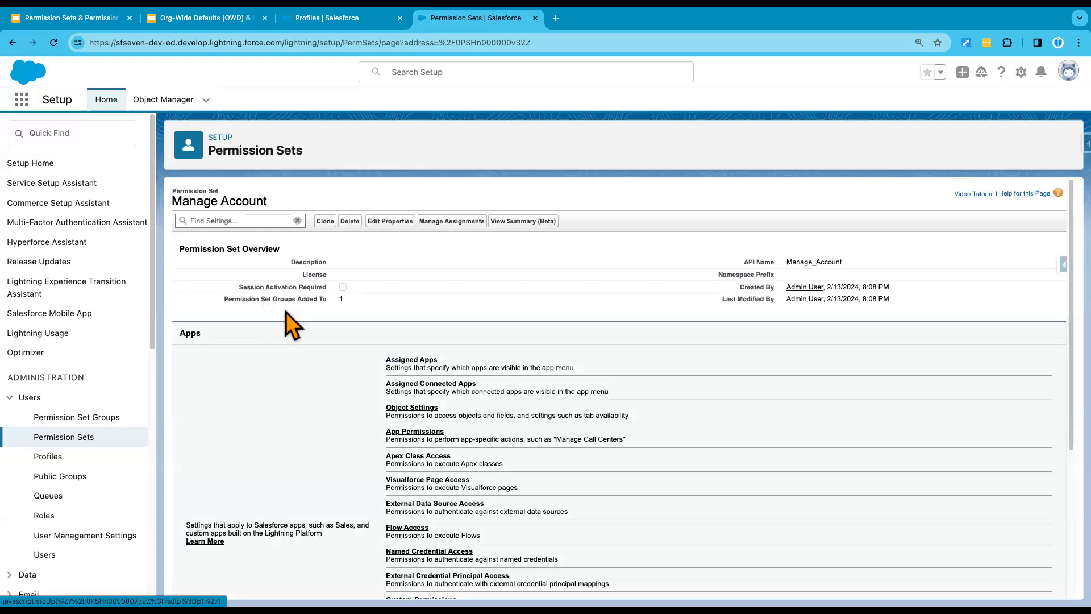
pyautogui.click(405, 411)
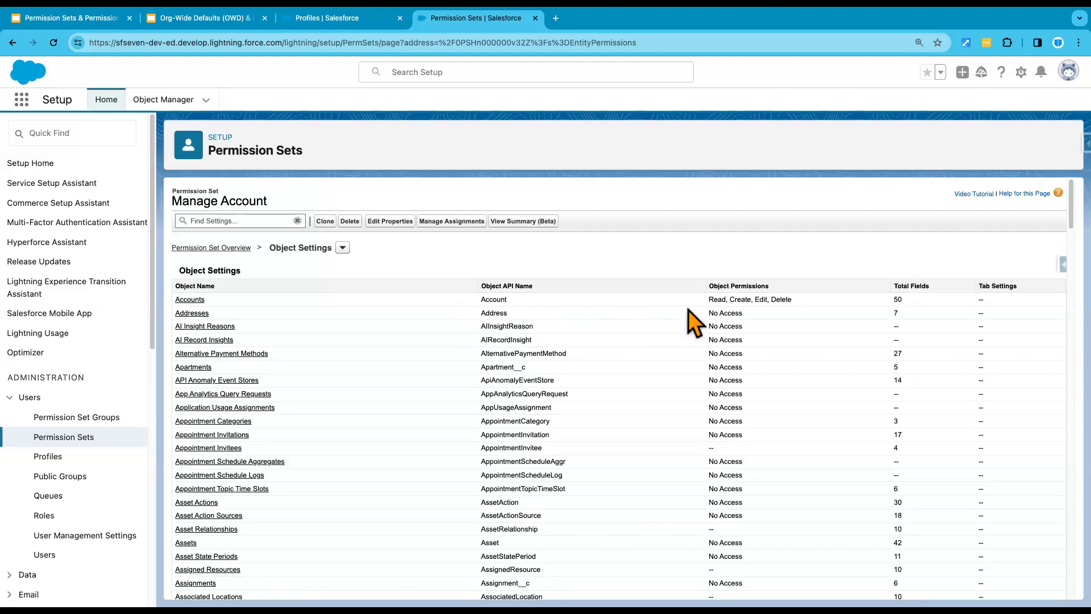
pyautogui.moveTo(708, 304); pyautogui.dragTo(795, 299)
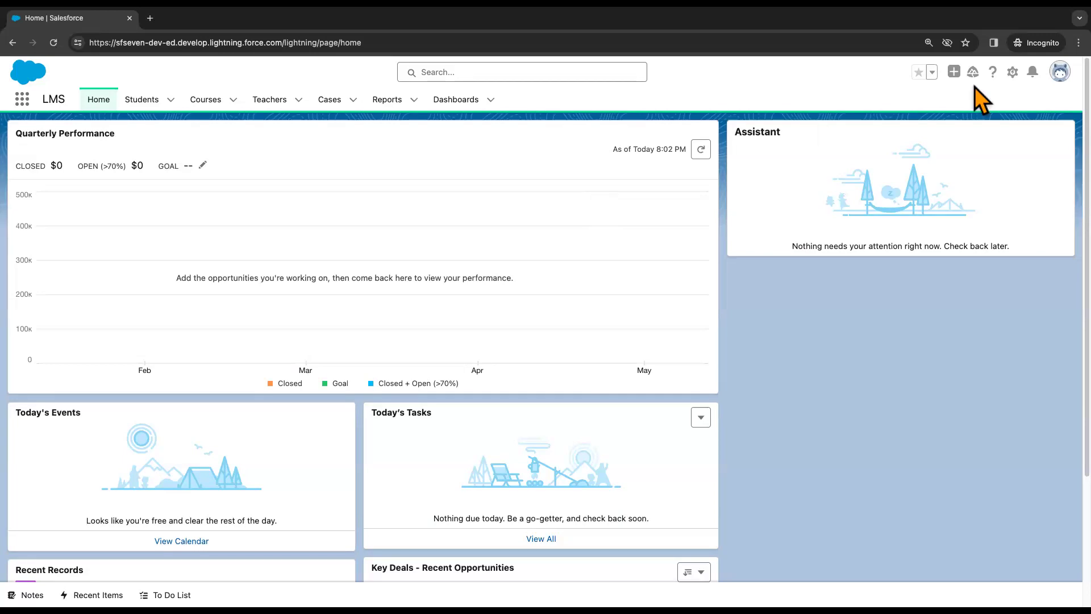
# Step: In the test user's incognito session, open the Accounts list and check that a new account can be started, without creating one
pyautogui.click(1060, 71)
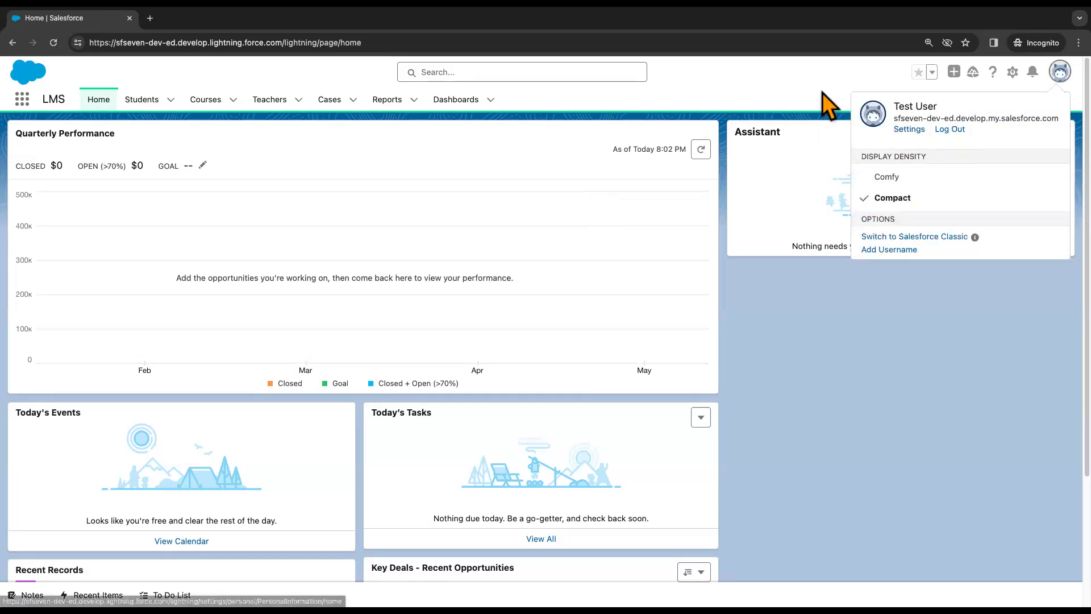
pyautogui.click(793, 91)
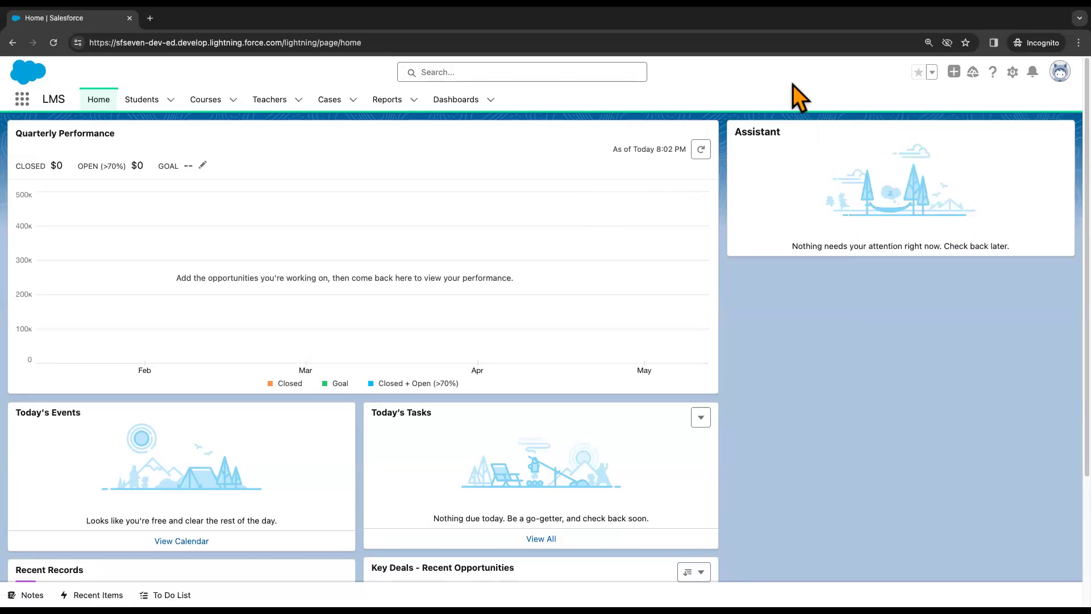
pyautogui.click(22, 99)
pyautogui.write('acc')
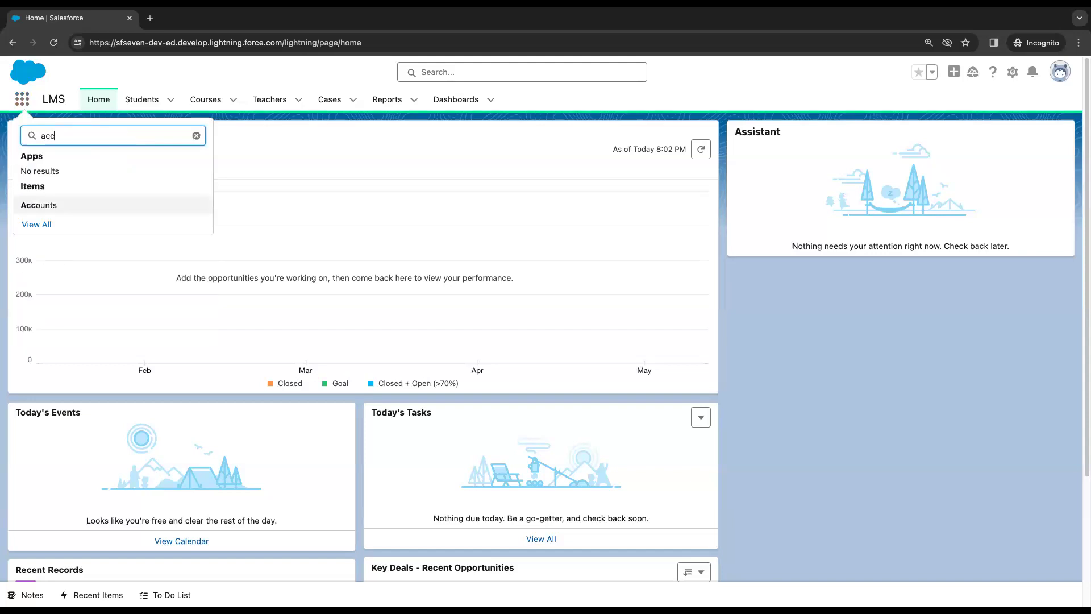
pyautogui.click(40, 206)
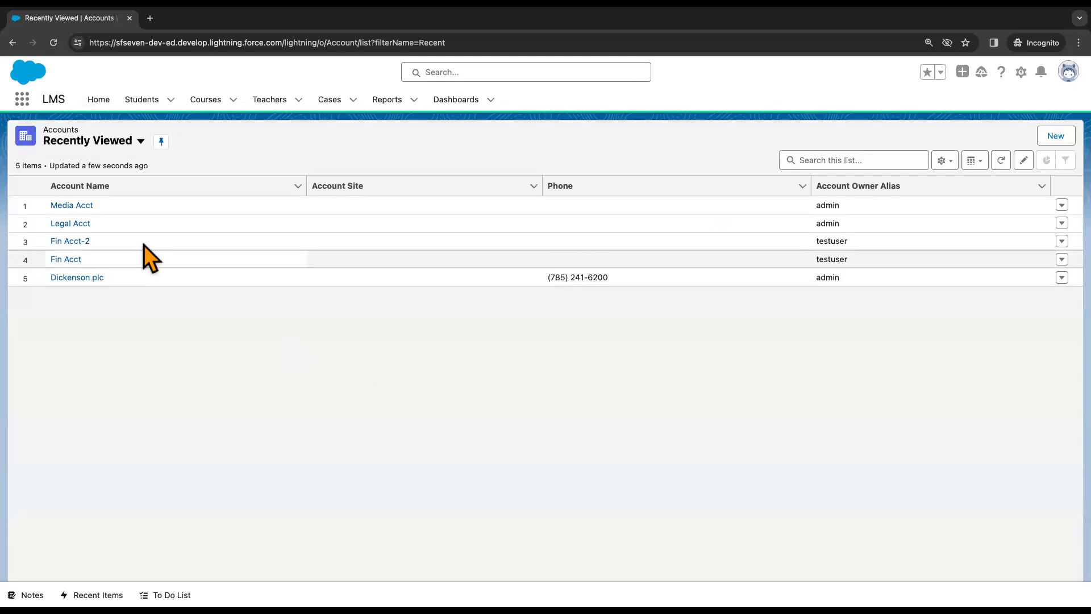
pyautogui.click(1055, 136)
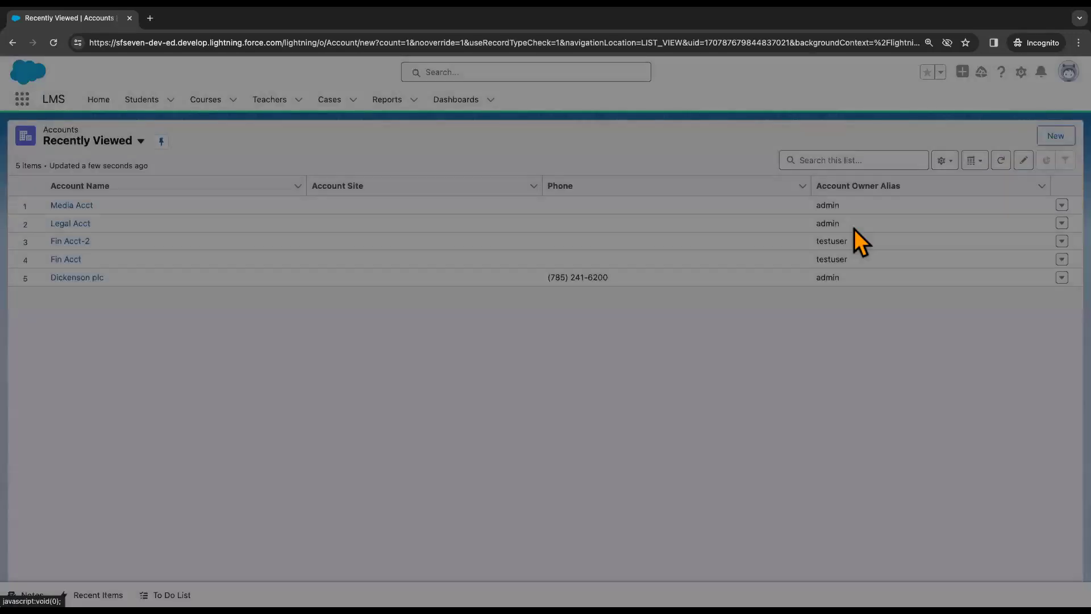
pyautogui.click(767, 401)
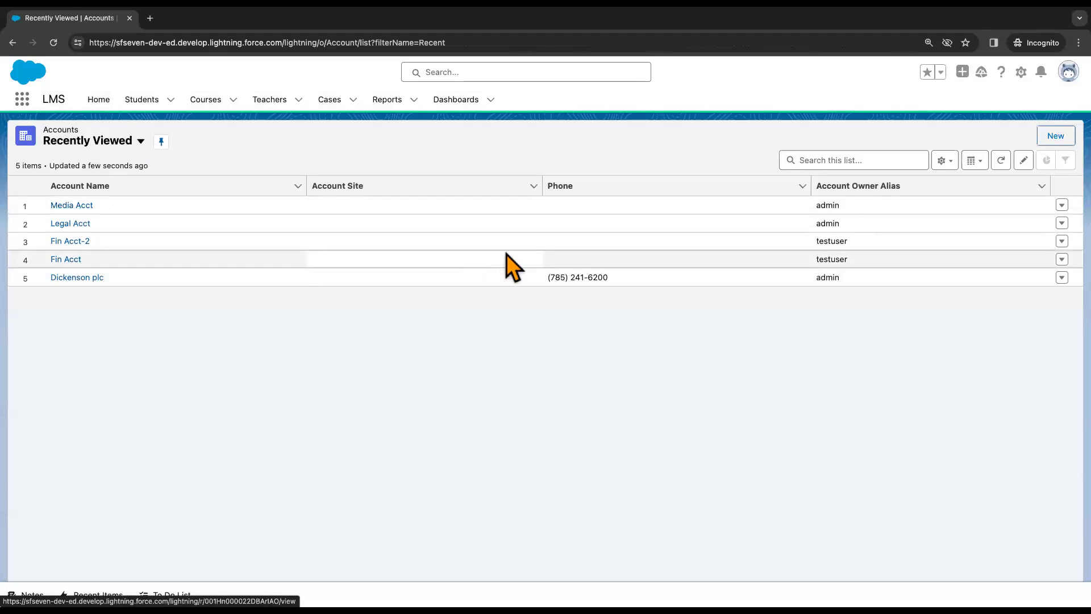
# Step: Delete the Fin Acct-2 account from the recently viewed accounts
pyautogui.click(1061, 241)
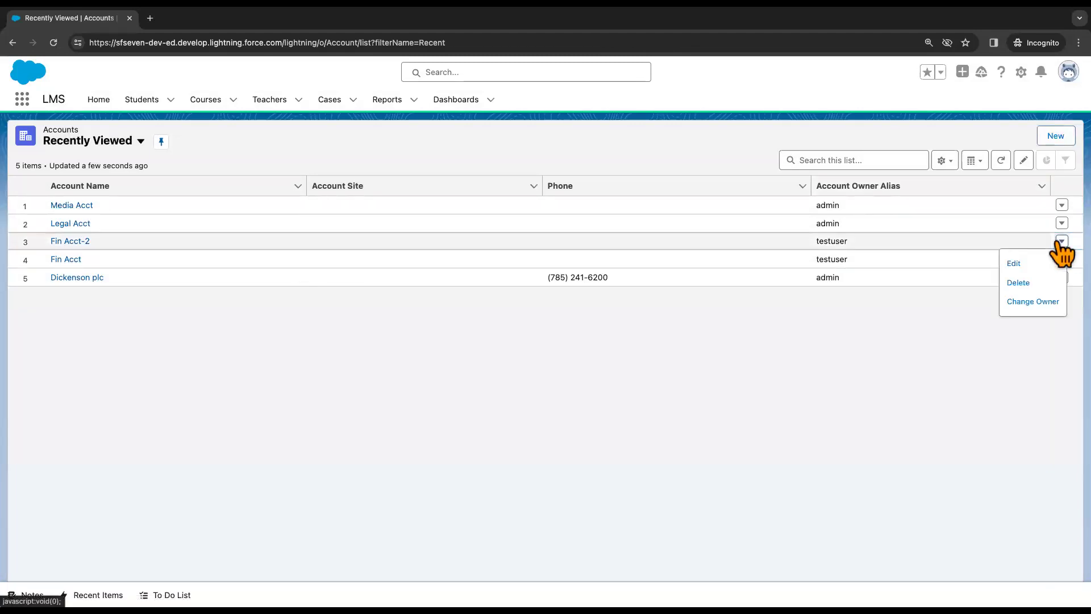
pyautogui.click(1011, 285)
pyautogui.click(712, 355)
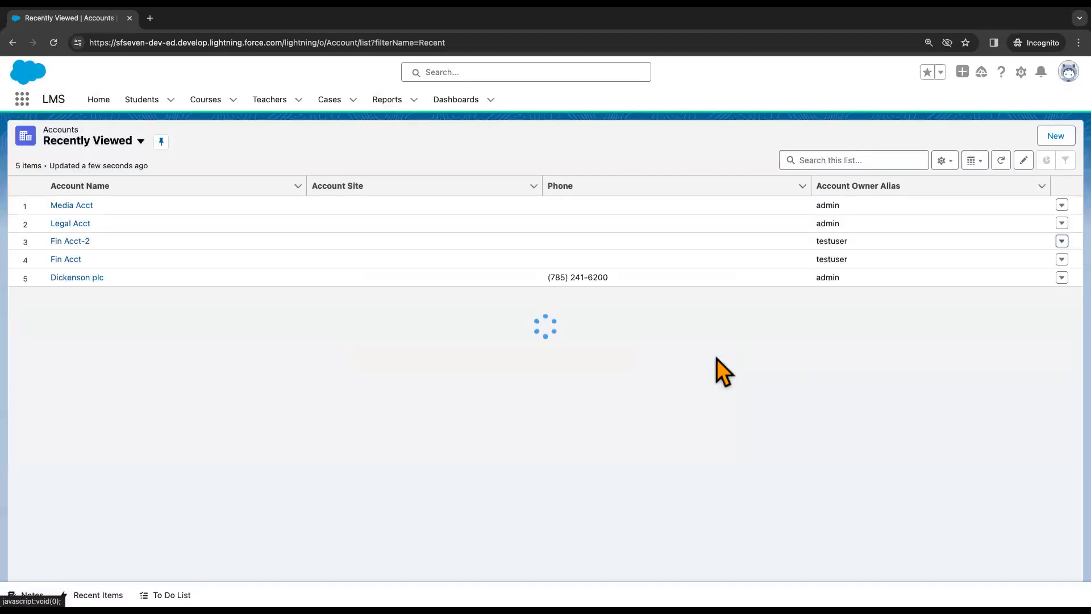
# Step: Fill in the Account Number field in the details of Legal Acct and save the record
pyautogui.click(80, 224)
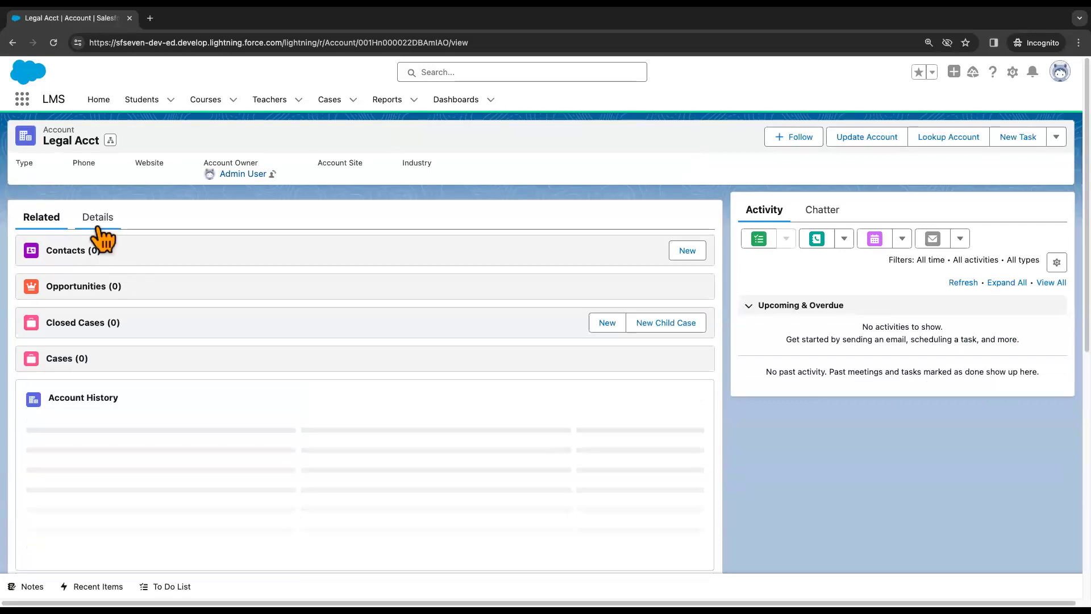
pyautogui.click(97, 228)
pyautogui.click(348, 334)
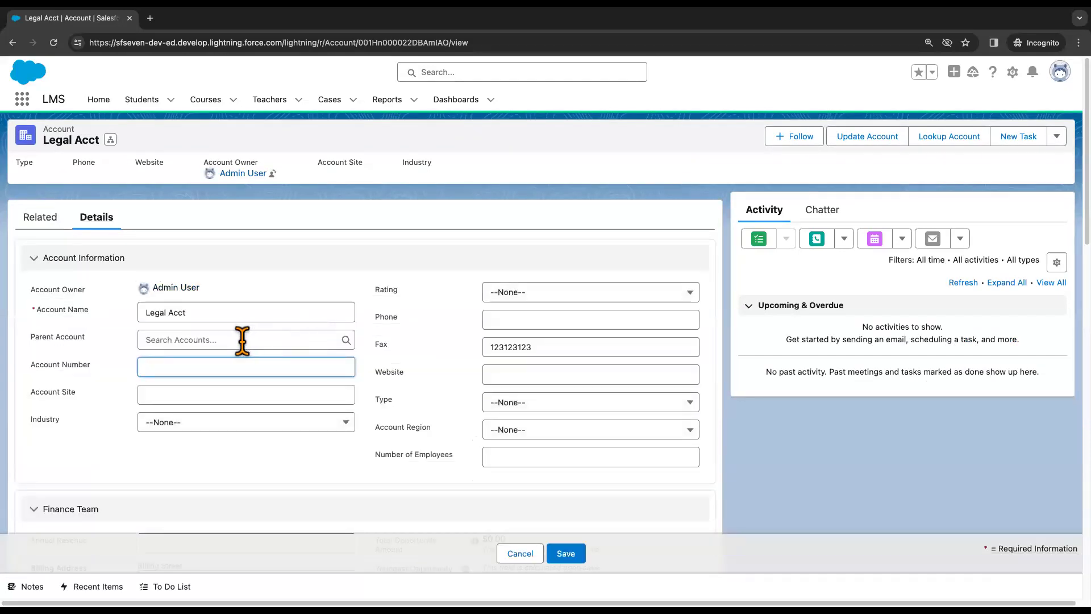
pyautogui.write('123')
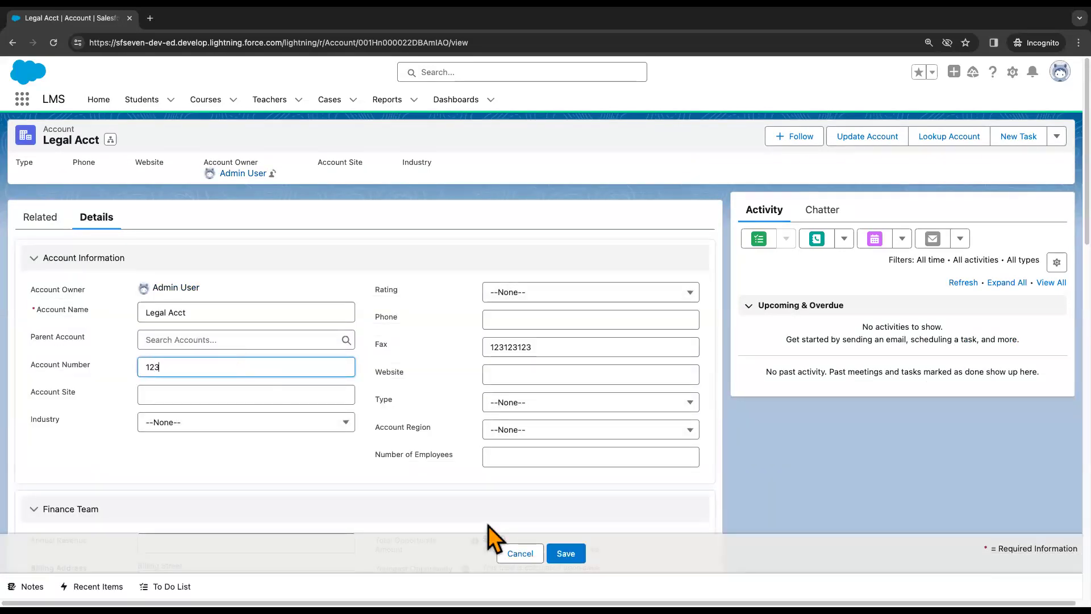
pyautogui.click(568, 554)
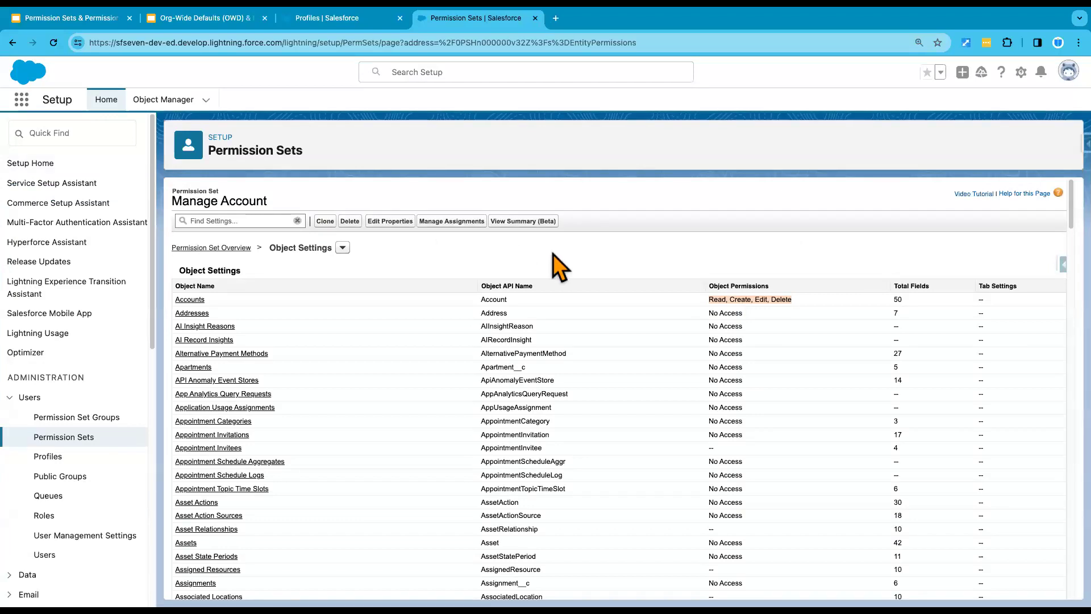
# Step: Back in the admin's Setup, create a muting permission set in the Manage Account Permission Set Group, keeping the suggested label and API name
pyautogui.click(341, 19)
pyautogui.click(473, 27)
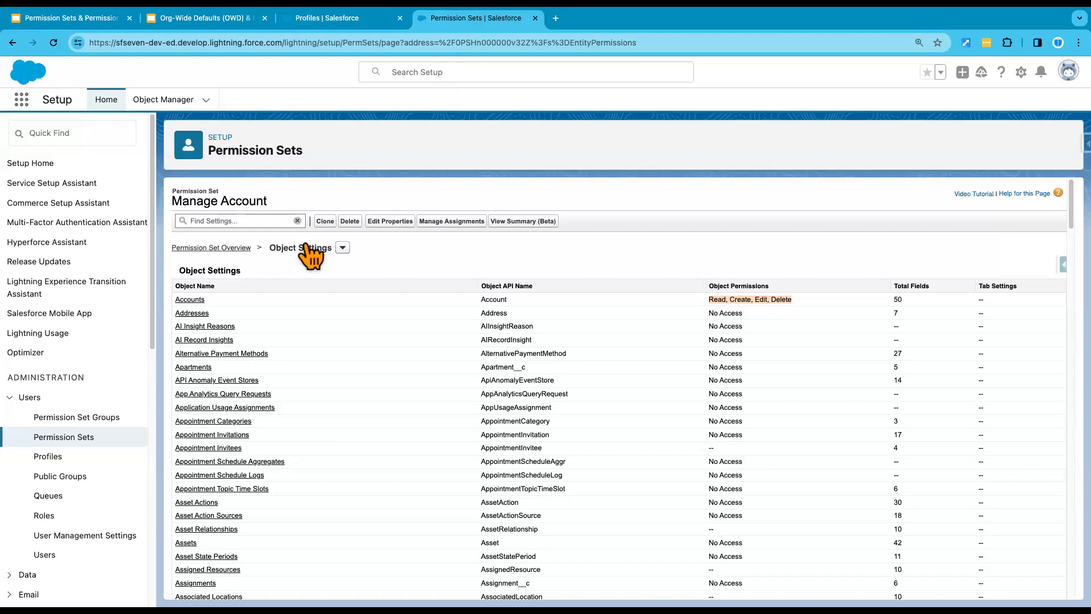
pyautogui.click(89, 419)
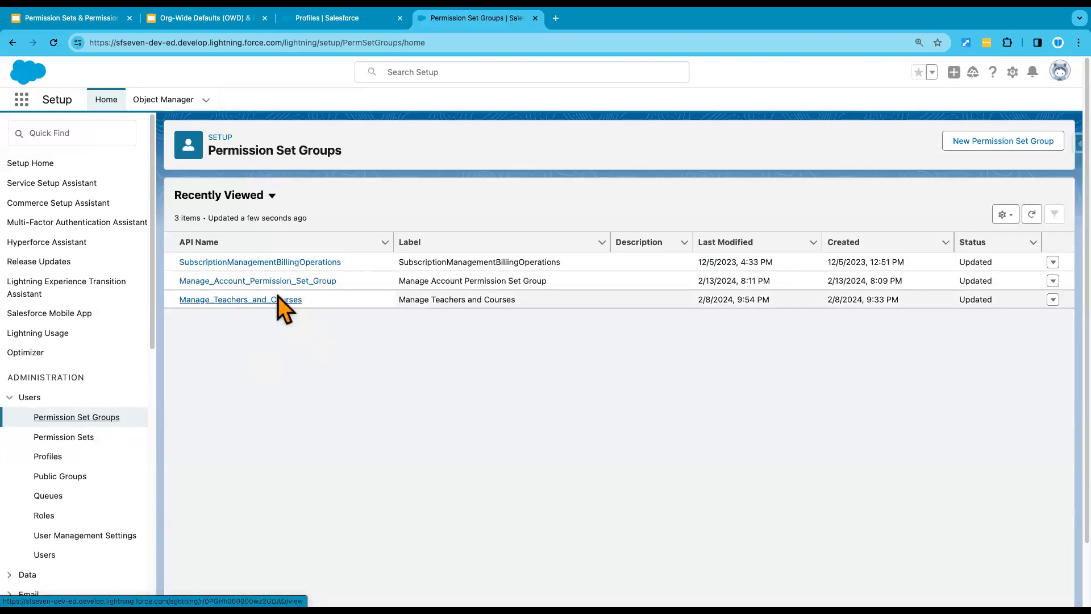
pyautogui.click(259, 282)
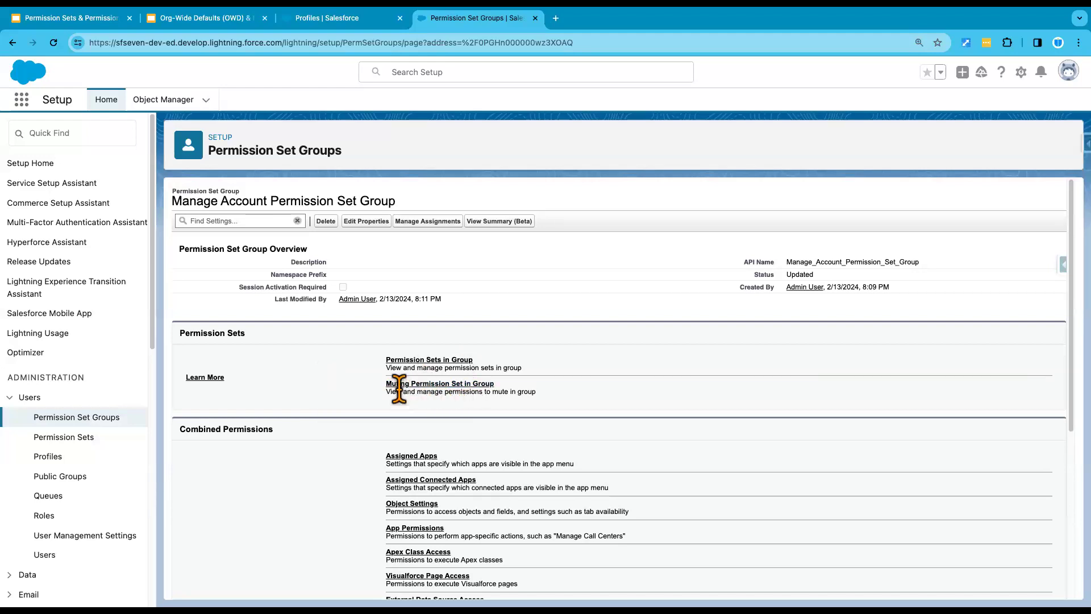
pyautogui.click(425, 392)
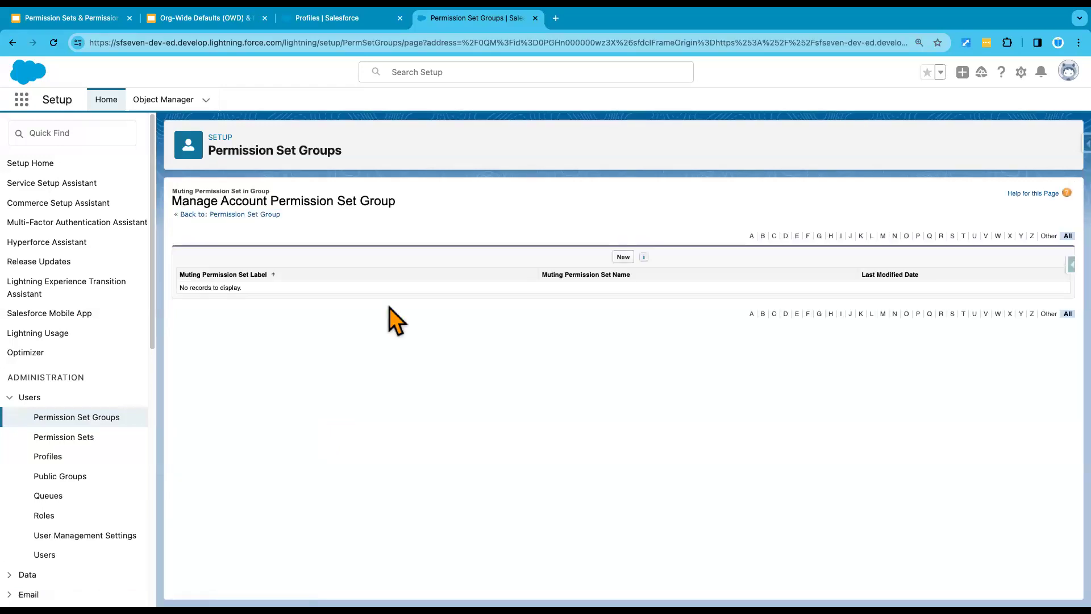
pyautogui.click(623, 257)
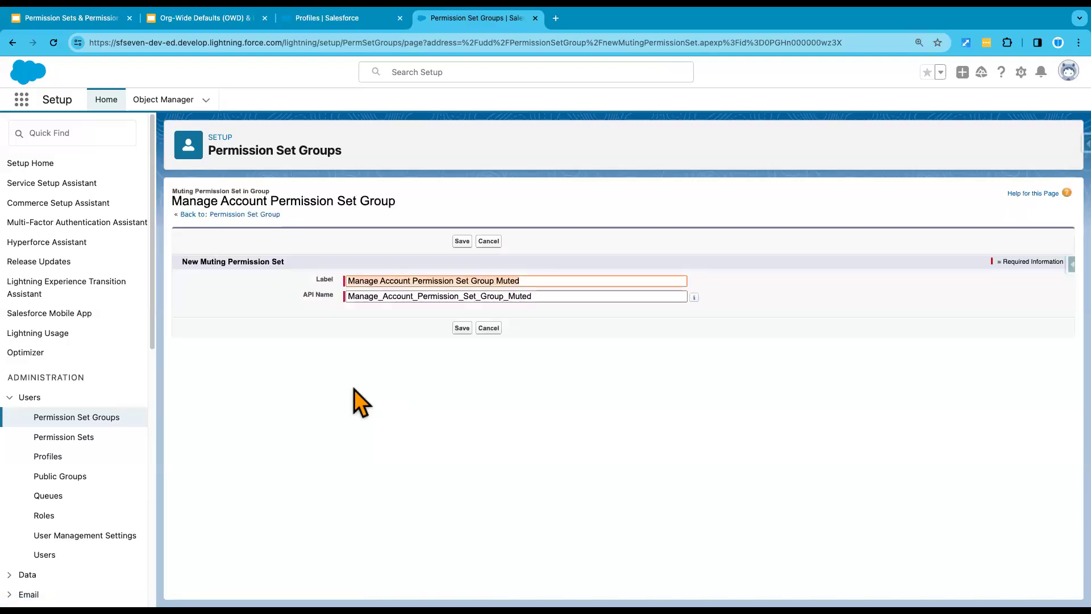
pyautogui.click(459, 331)
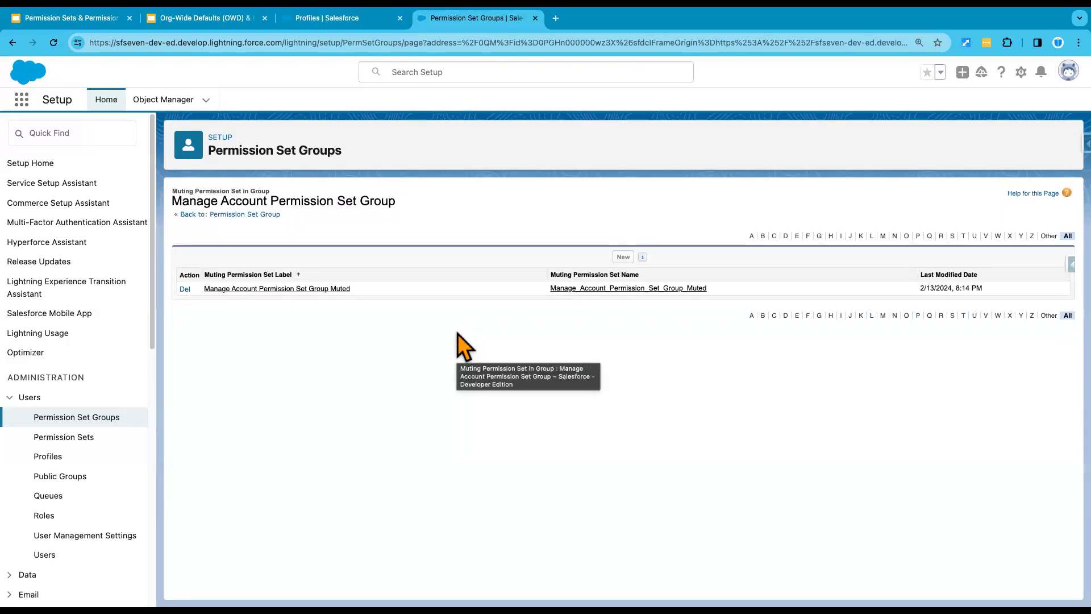
# Step: In the muting permission set's Accounts object settings, mute the Read, Create, Edit, Delete, View All and Modify All object permissions
pyautogui.click(277, 290)
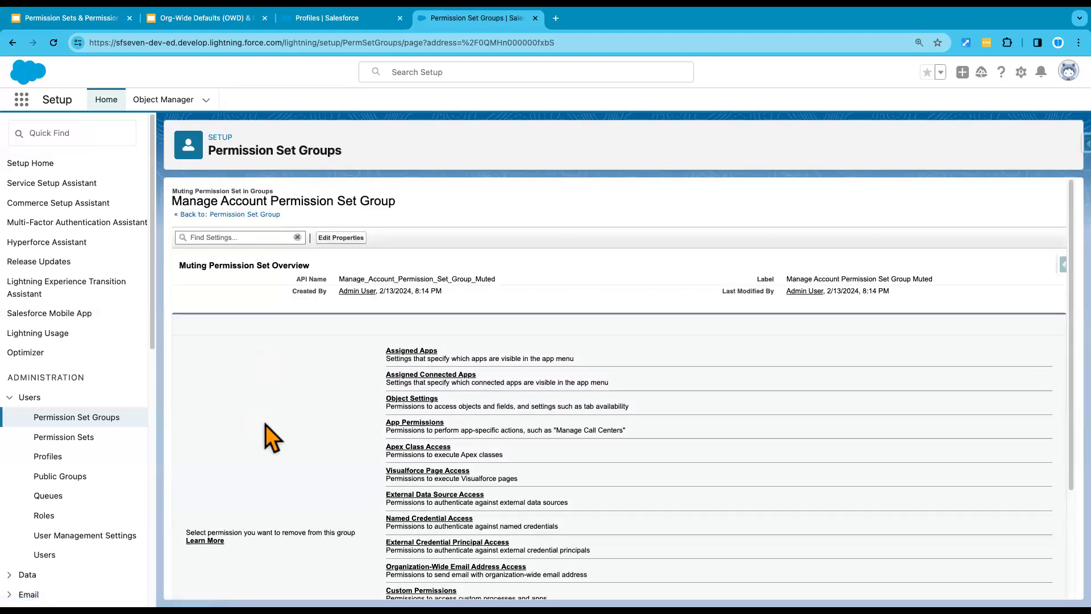
pyautogui.click(403, 400)
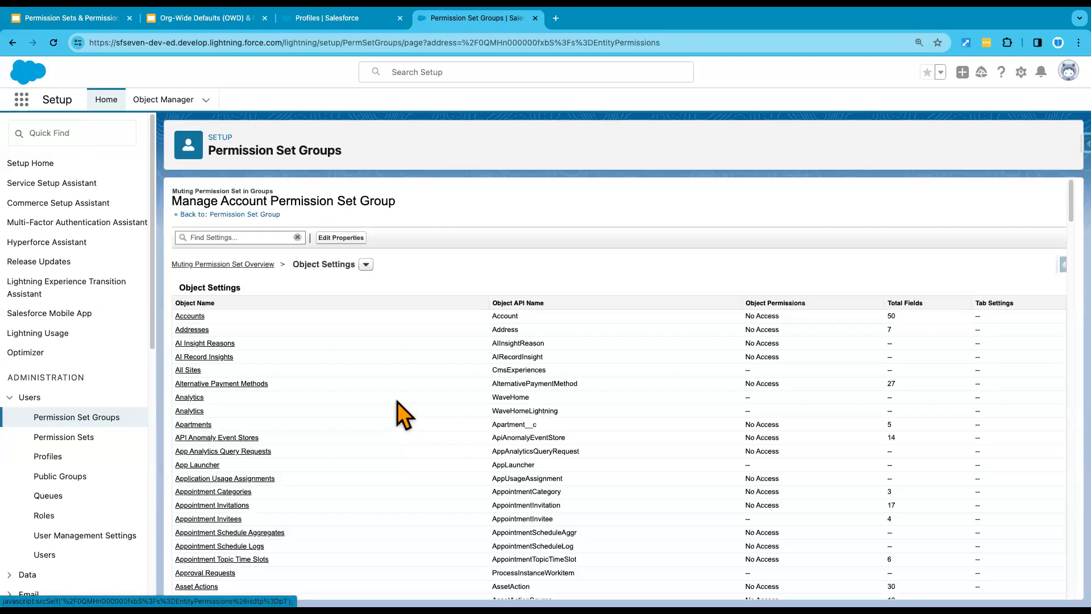
pyautogui.click(189, 317)
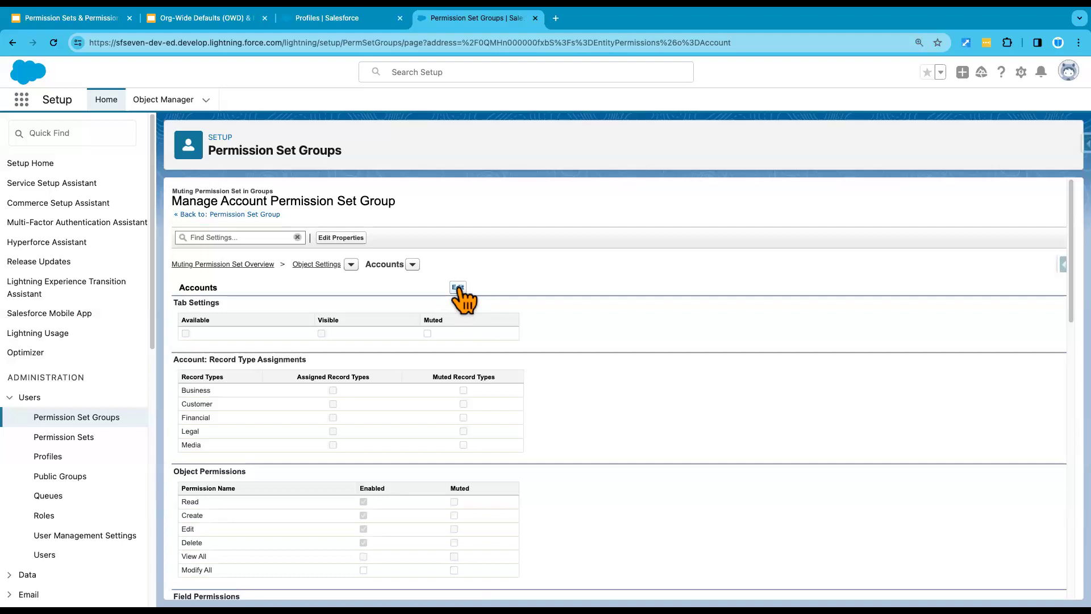
pyautogui.click(458, 288)
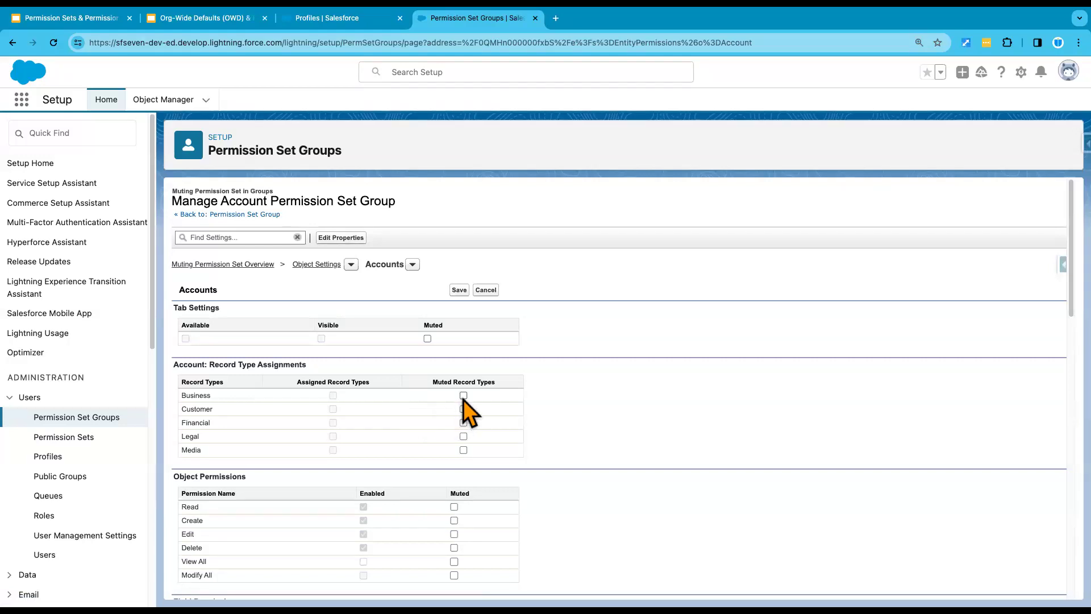
pyautogui.scroll(-1, 465, 521)
pyautogui.click(454, 463)
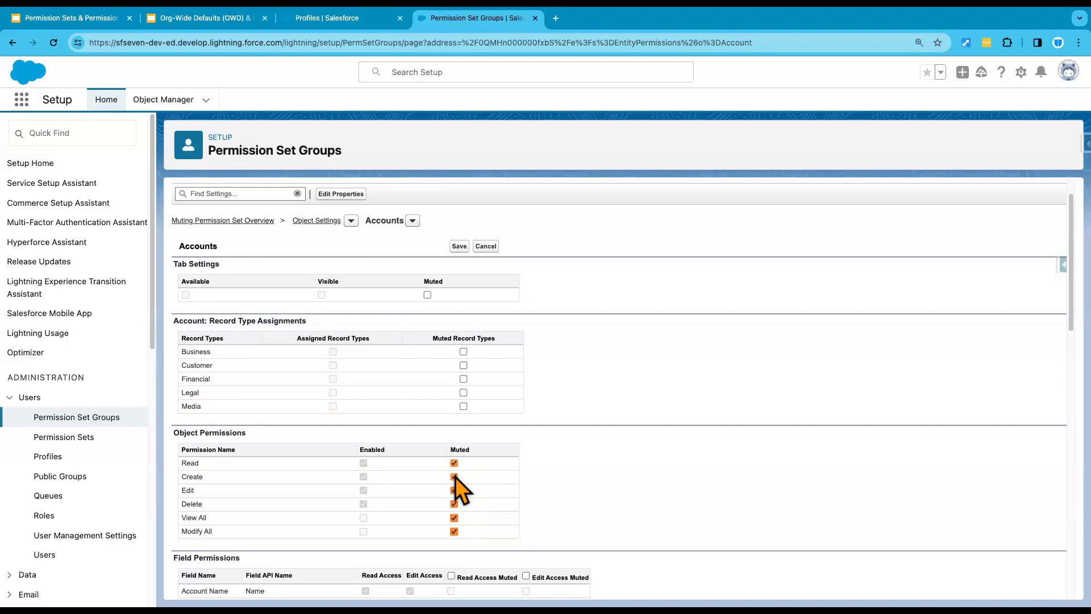
pyautogui.click(454, 531)
pyautogui.click(455, 467)
pyautogui.click(454, 476)
pyautogui.click(455, 504)
pyautogui.click(454, 532)
pyautogui.click(454, 463)
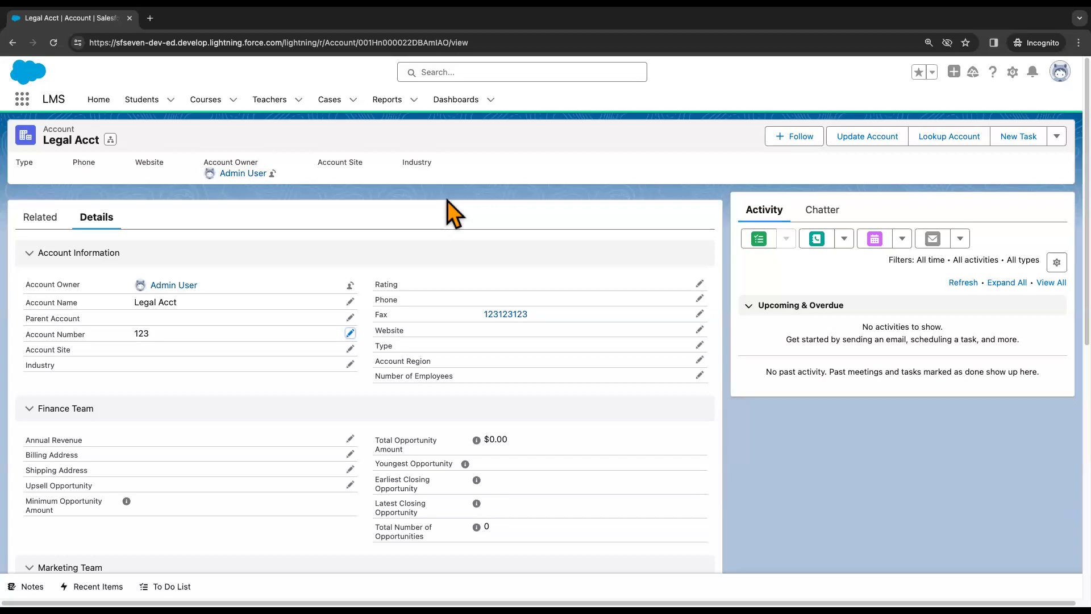
# Step: Reload the Legal Acct record in the test user's session and open the Accounts list in the Sales app
pyautogui.click(53, 43)
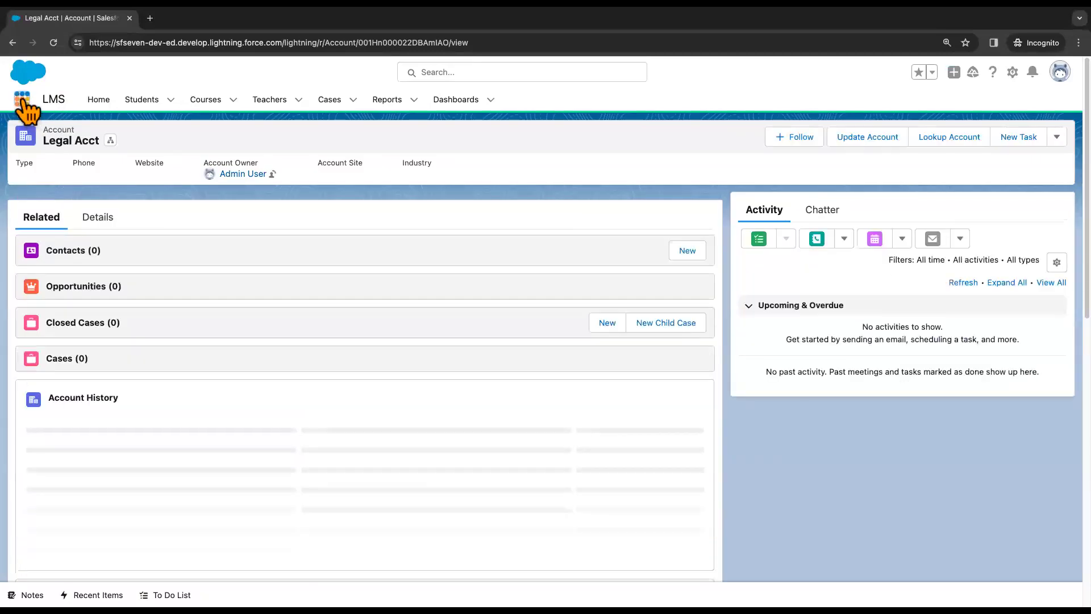
pyautogui.click(23, 101)
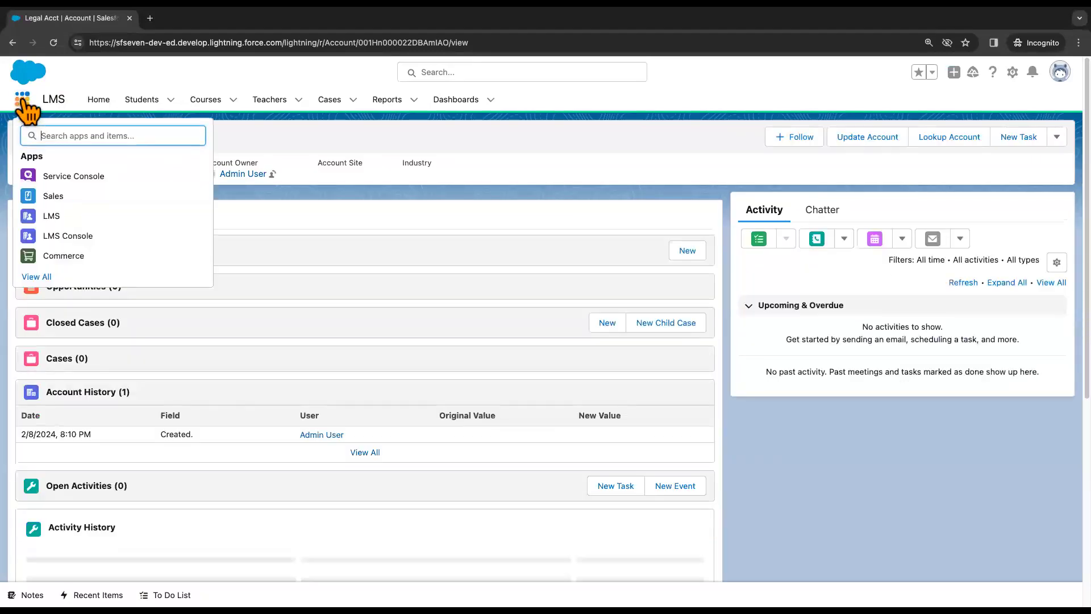
pyautogui.click(52, 197)
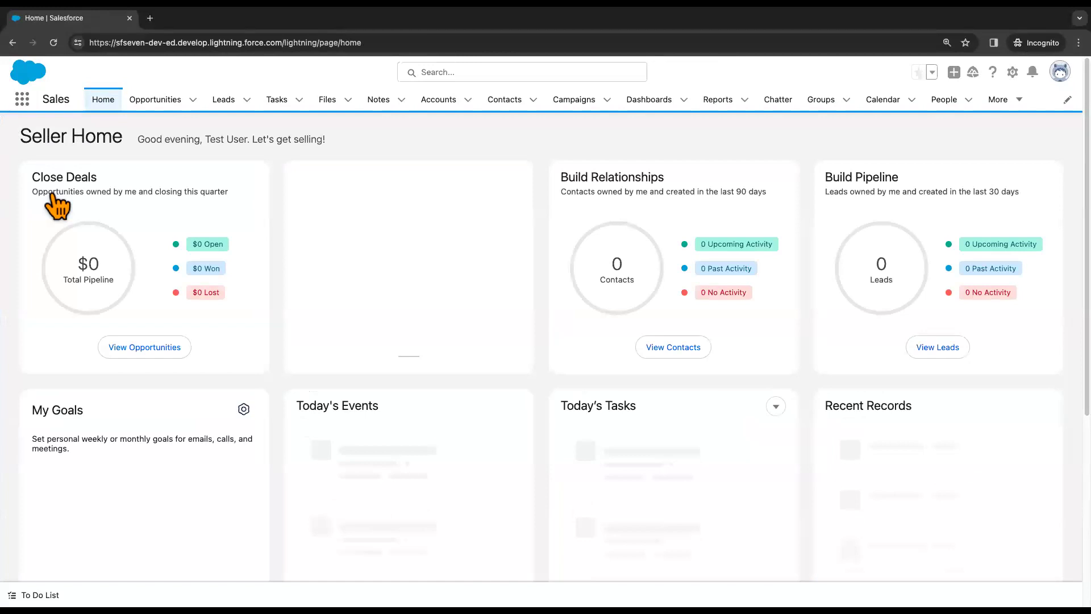
pyautogui.click(446, 98)
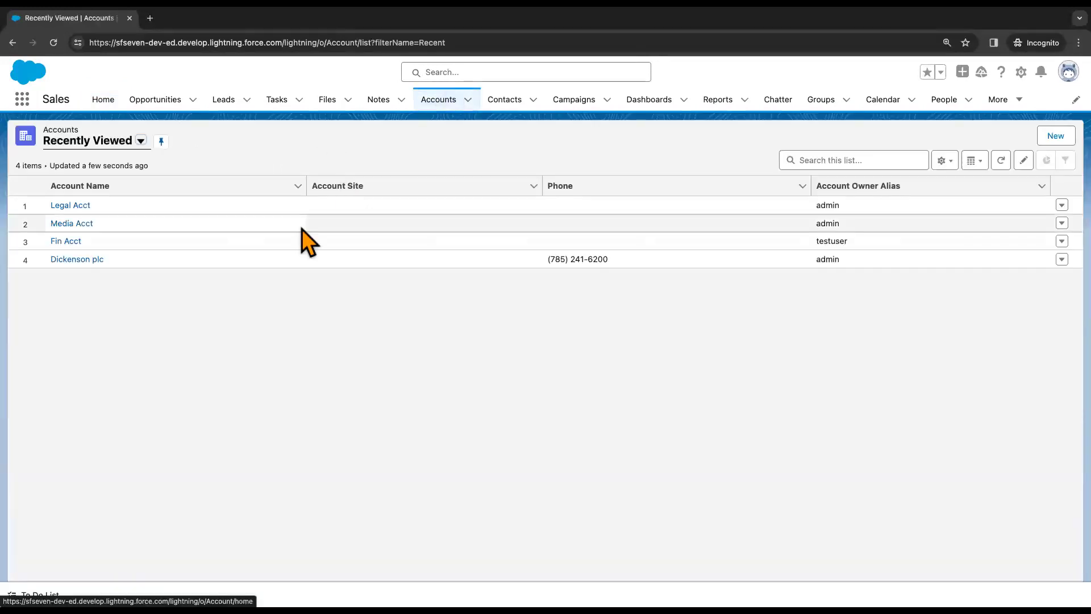
# Step: Create a new account with the Financial record type, name it Test and save it
pyautogui.click(1055, 136)
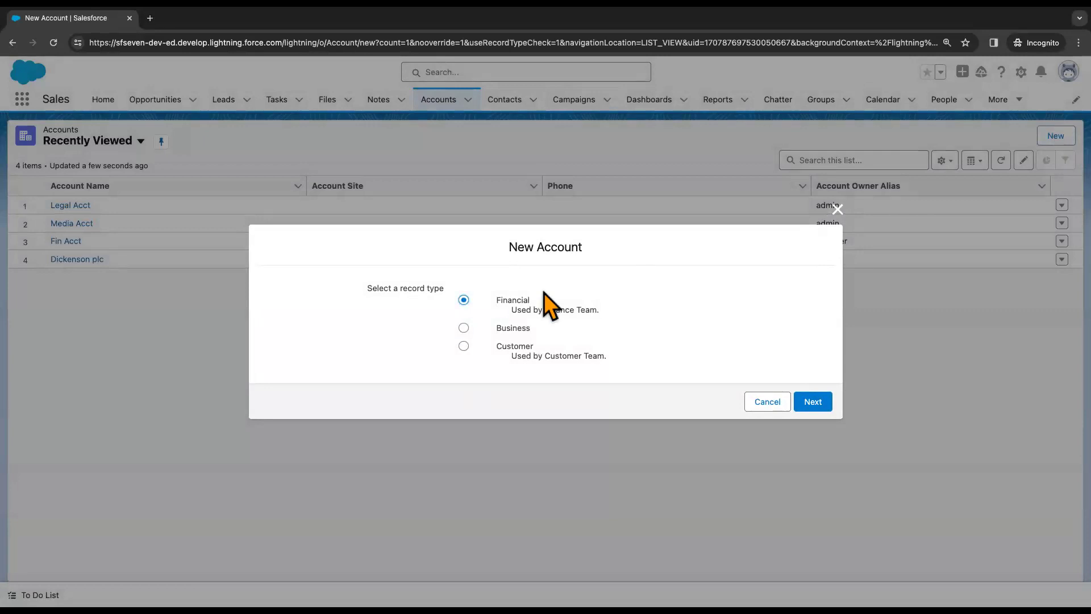
pyautogui.click(813, 401)
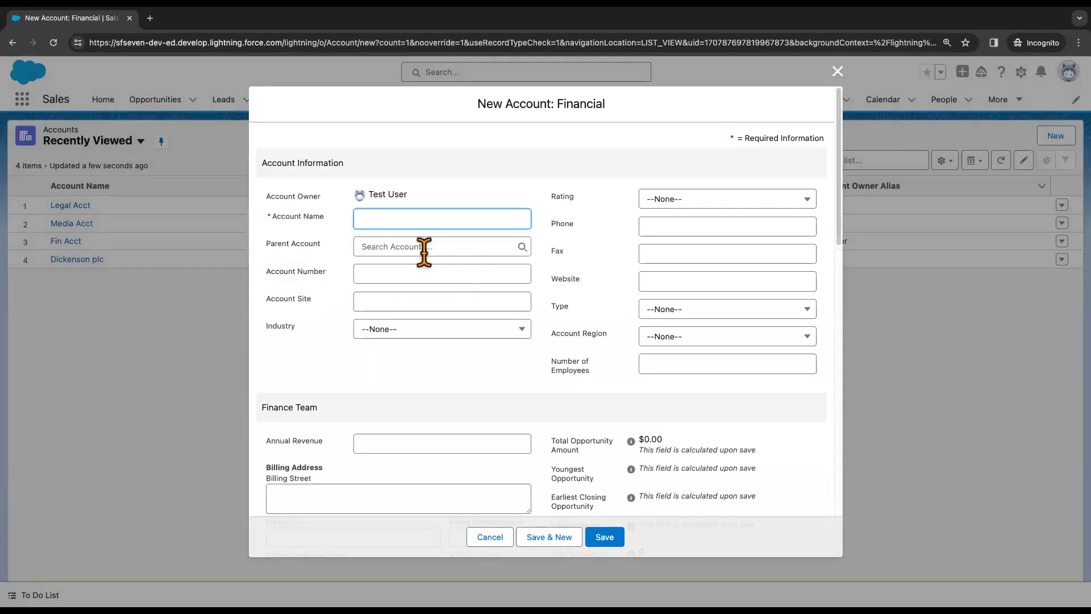
pyautogui.write('Test')
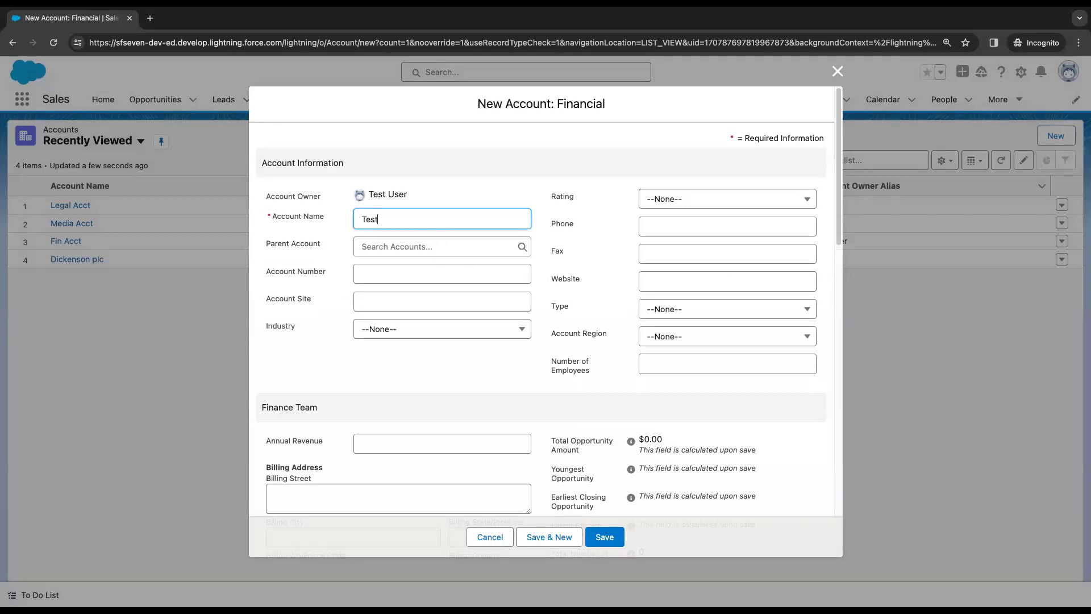
pyautogui.click(604, 538)
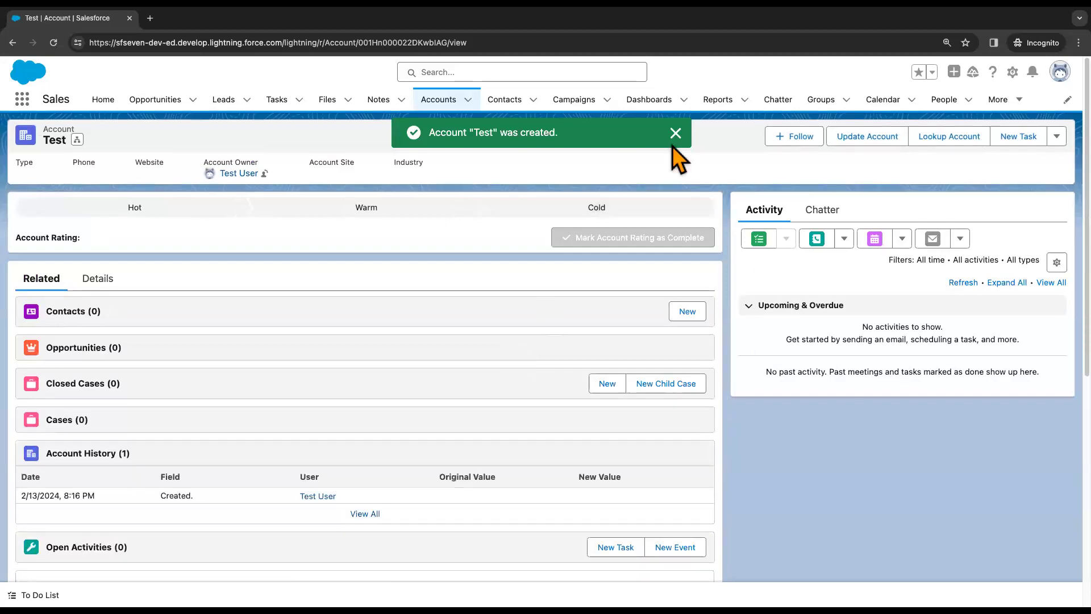
pyautogui.click(675, 134)
# Step: Fill in the Account Number field in the details of the Test account and save the record
pyautogui.click(105, 282)
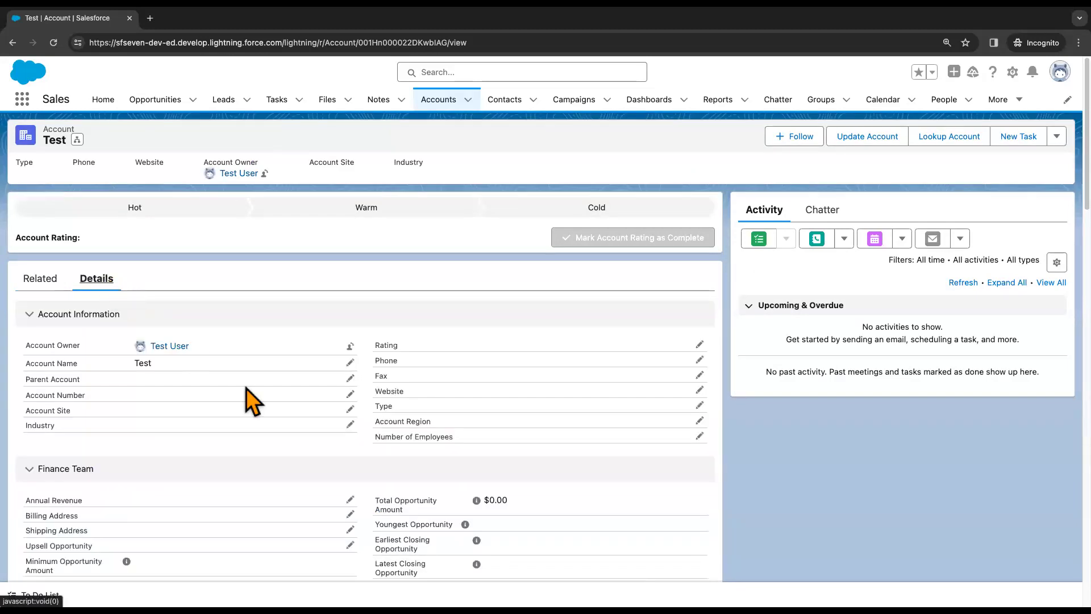
pyautogui.click(350, 393)
pyautogui.write('123')
pyautogui.click(568, 562)
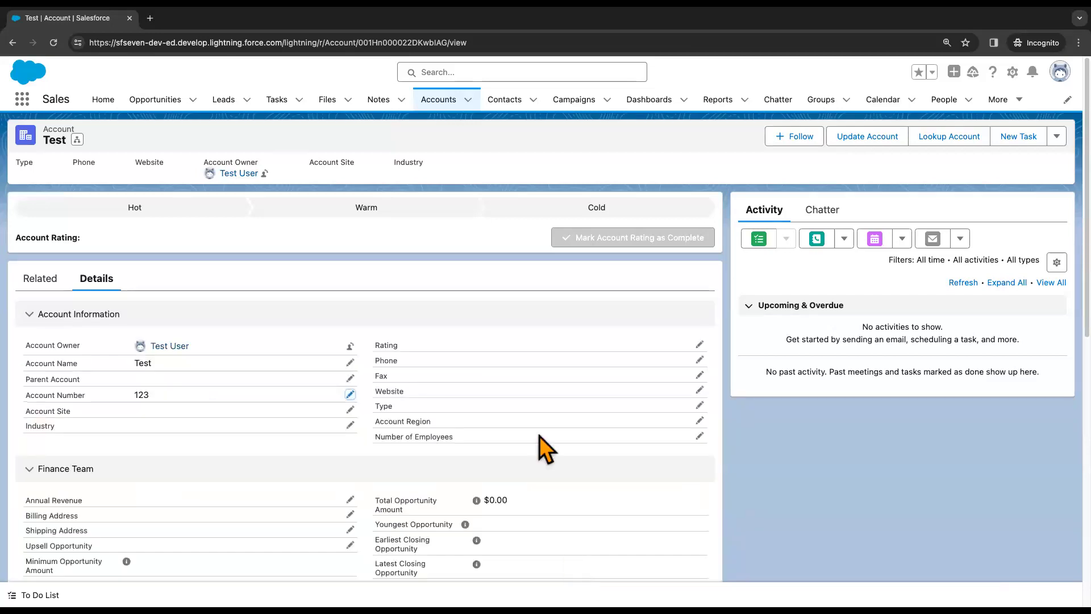
# Step: Check the Test record's available actions, and delete the Test account from the Recently Viewed accounts list
pyautogui.click(1056, 137)
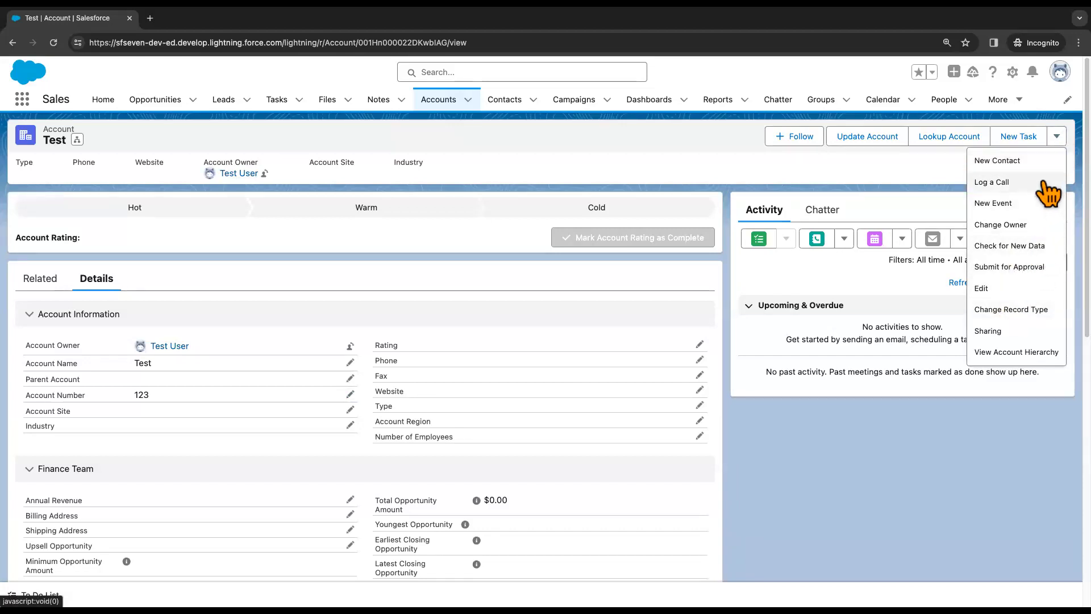
pyautogui.click(741, 169)
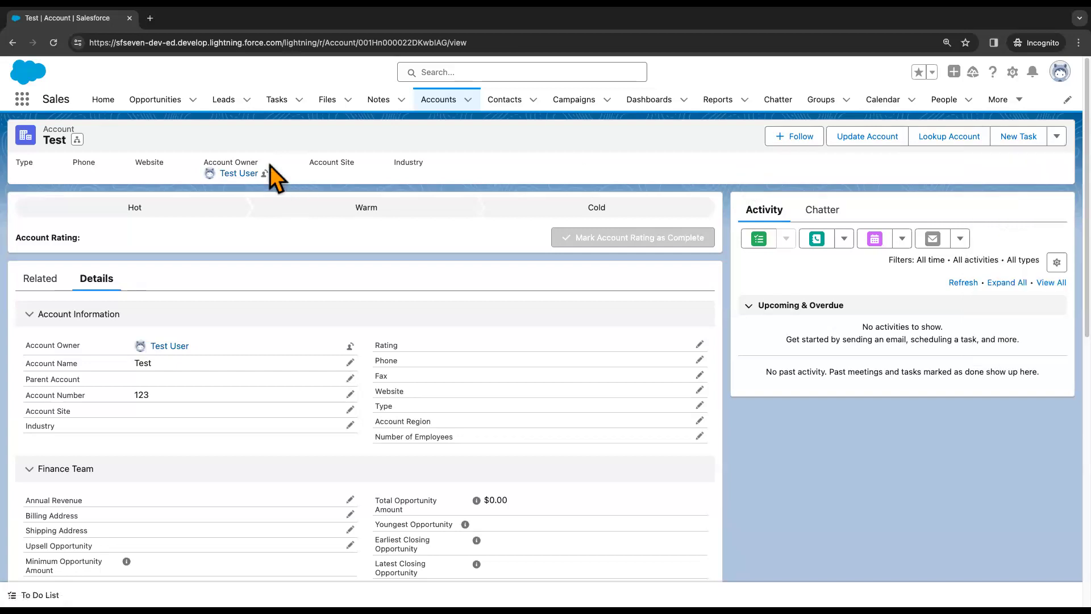
pyautogui.click(431, 108)
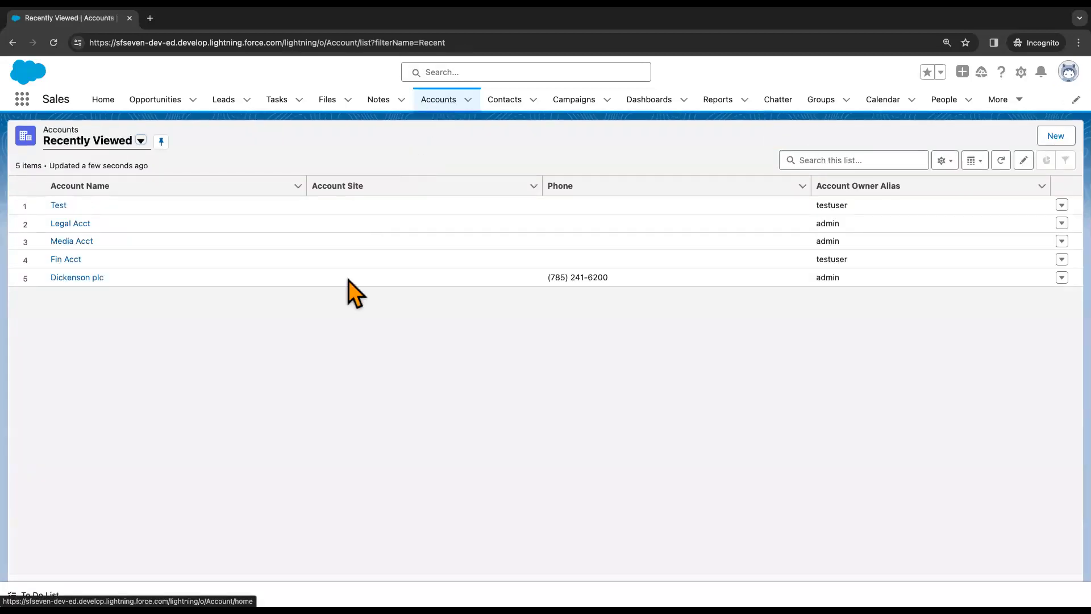
pyautogui.click(1061, 206)
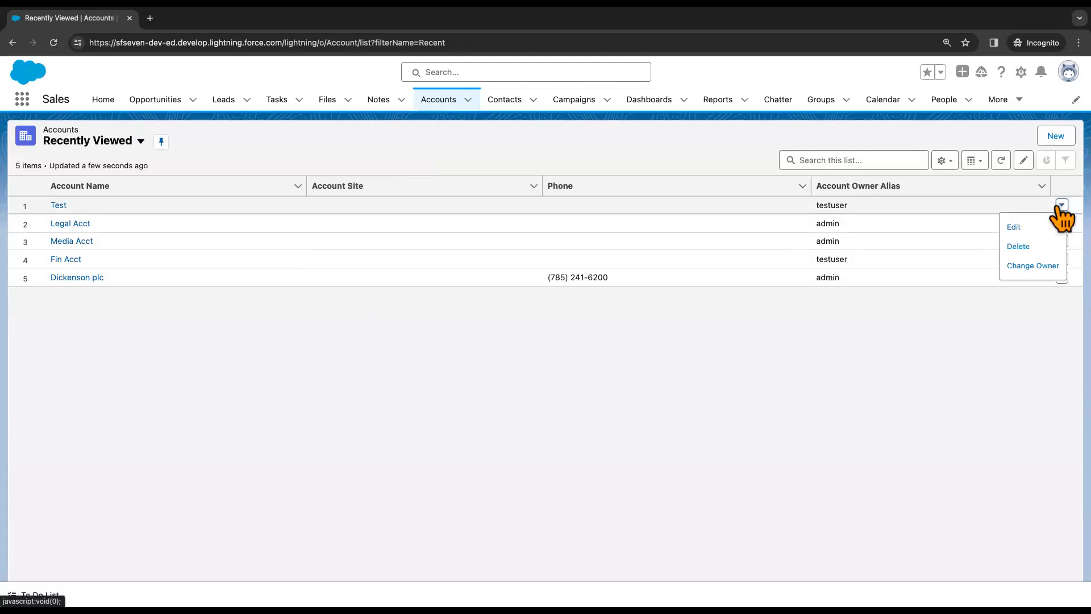
pyautogui.click(1021, 250)
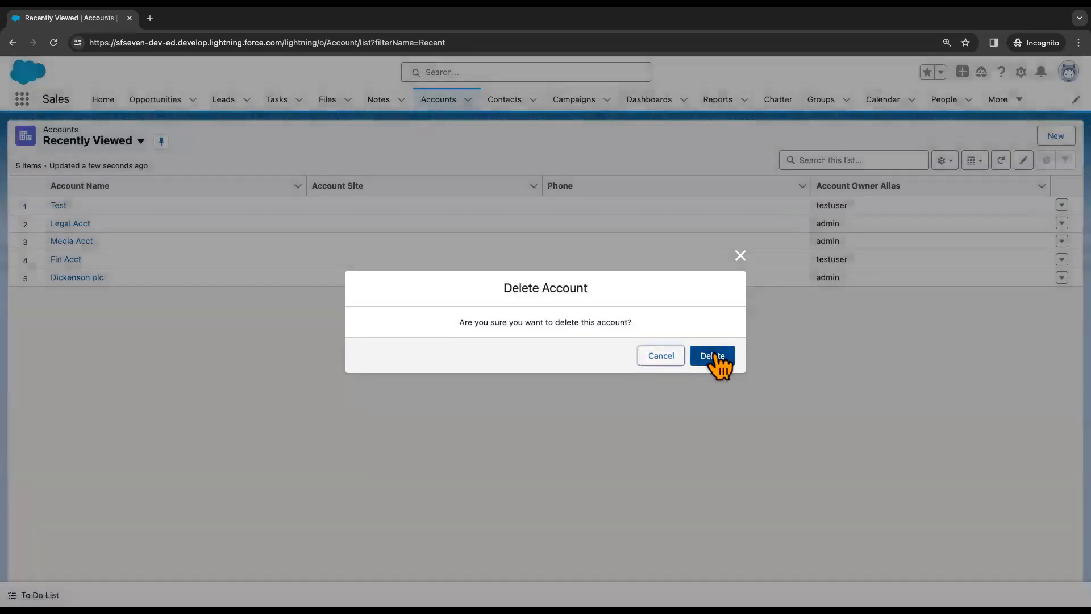
pyautogui.click(709, 357)
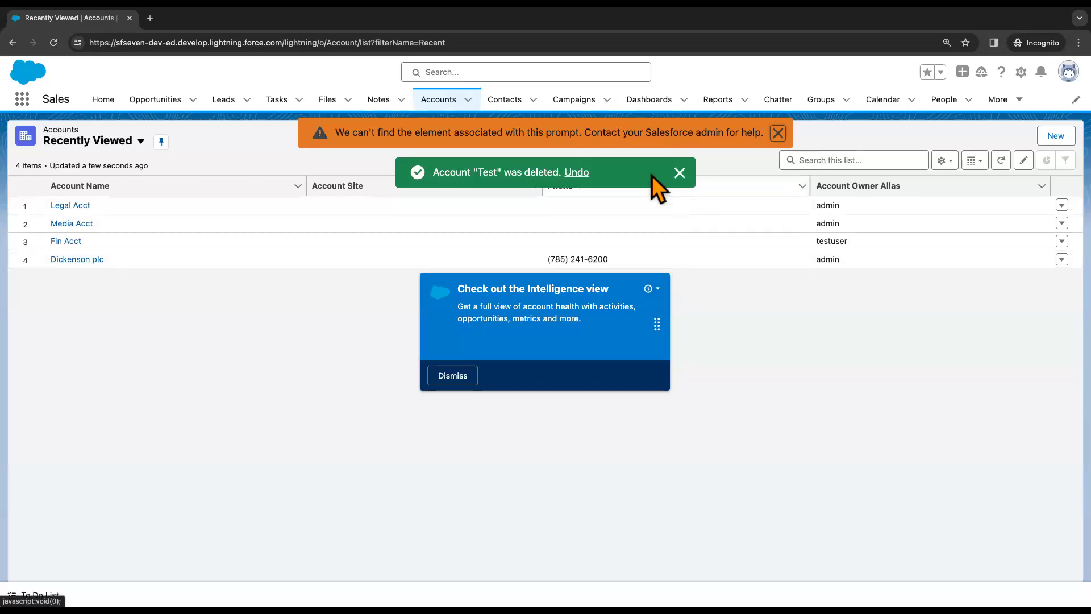
pyautogui.click(777, 133)
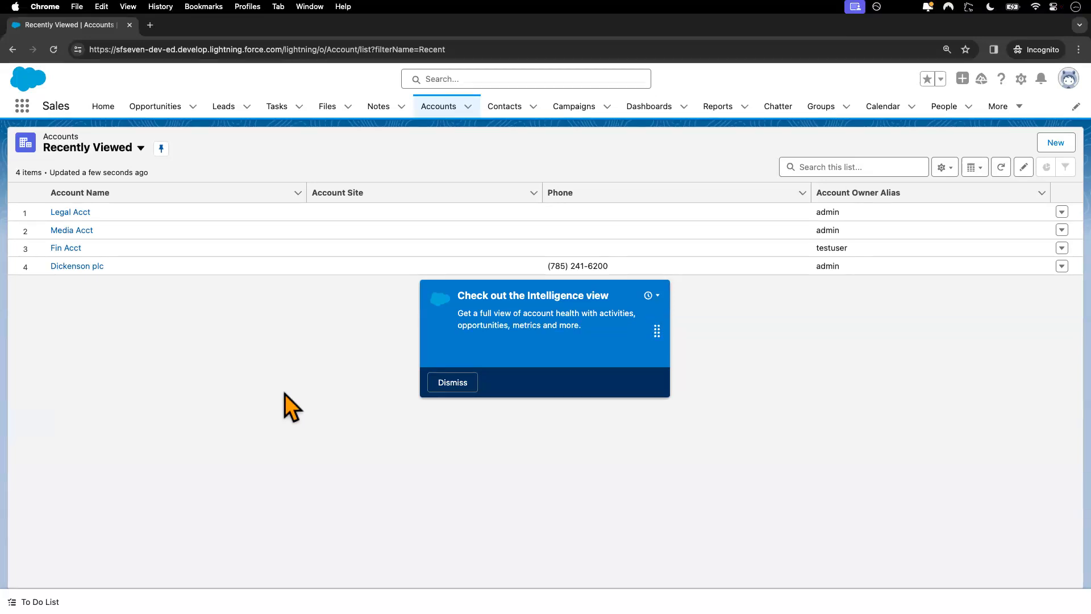
# Step: Back in the admin's Setup, remove the Read, Create, Edit and Delete object permissions on Accounts from the Custom: Standard User profile and save
pyautogui.hotkey('ctrl', 'Left')
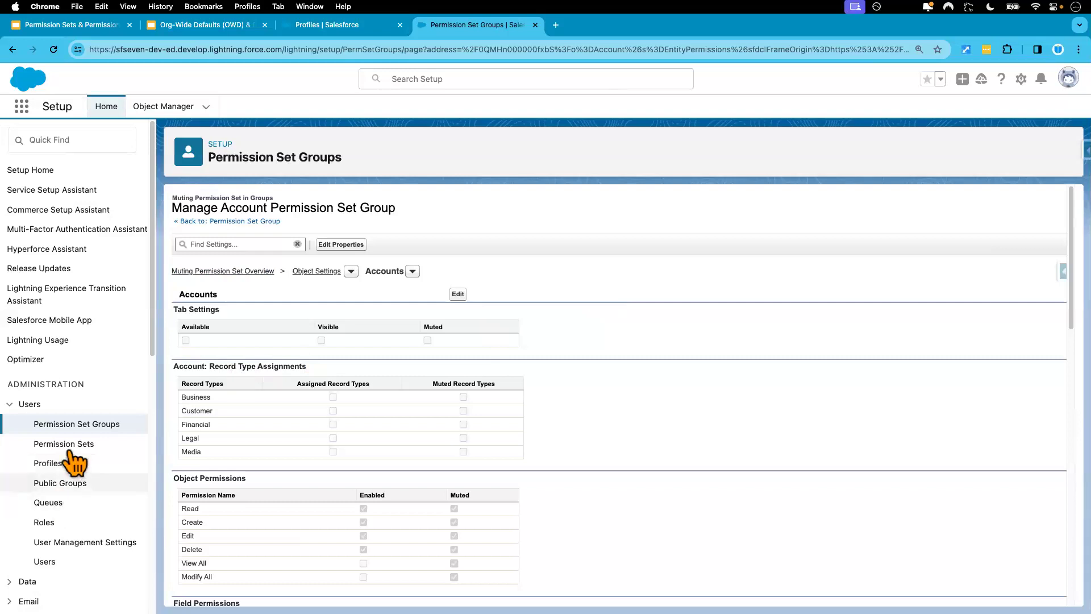
pyautogui.click(349, 28)
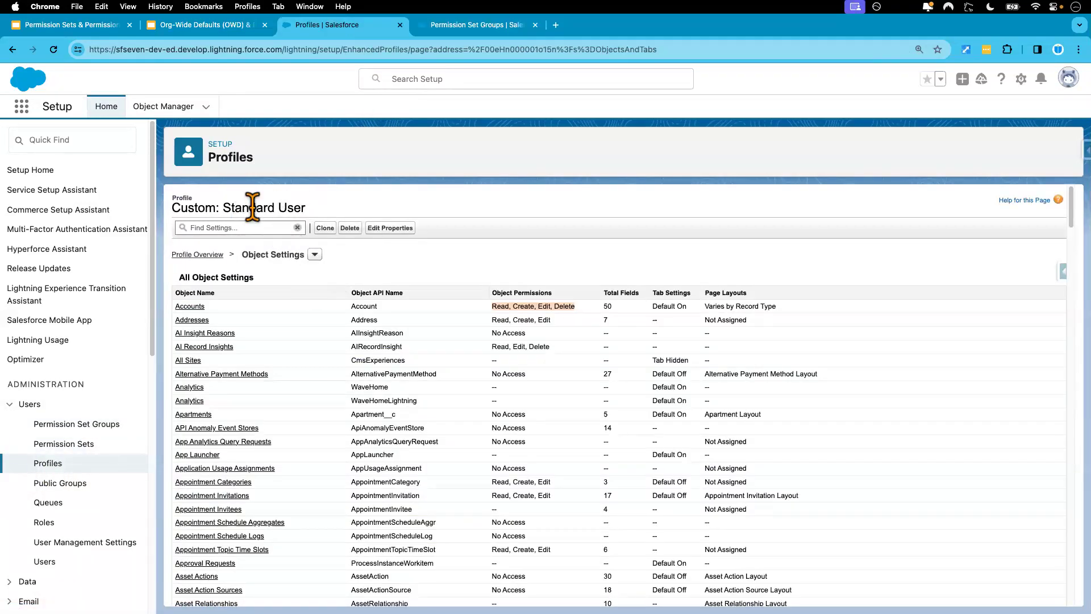
pyautogui.click(190, 307)
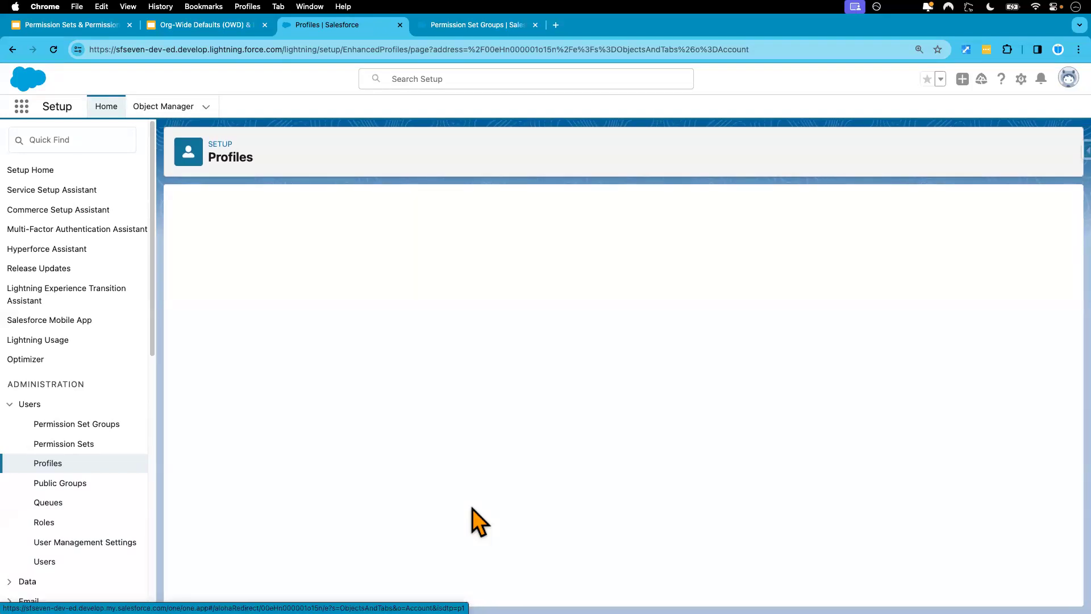
pyautogui.click(411, 496)
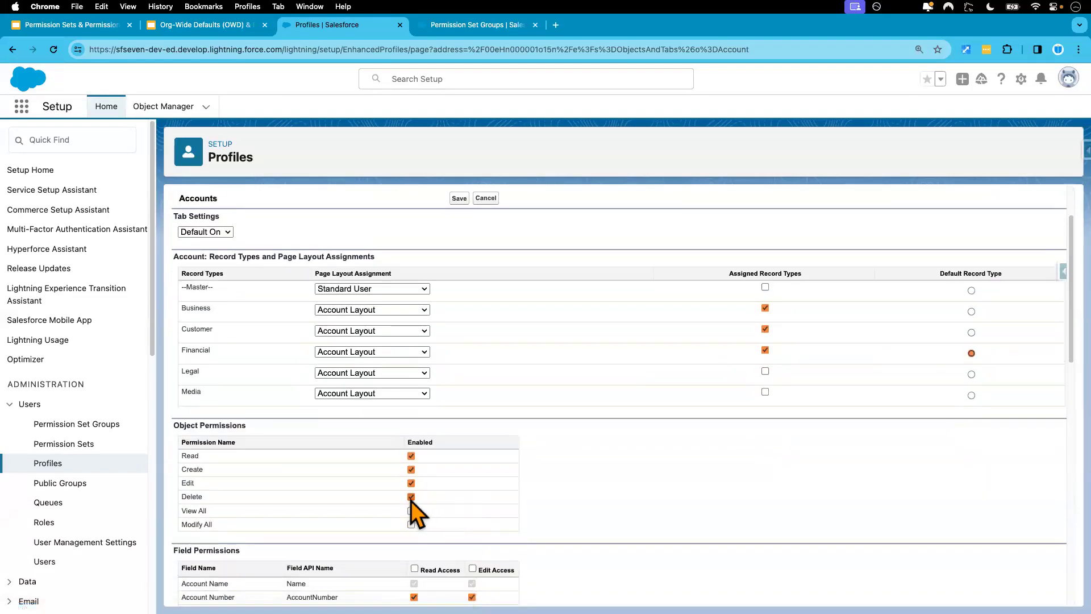
pyautogui.click(411, 483)
pyautogui.click(411, 469)
pyautogui.click(411, 456)
pyautogui.click(457, 199)
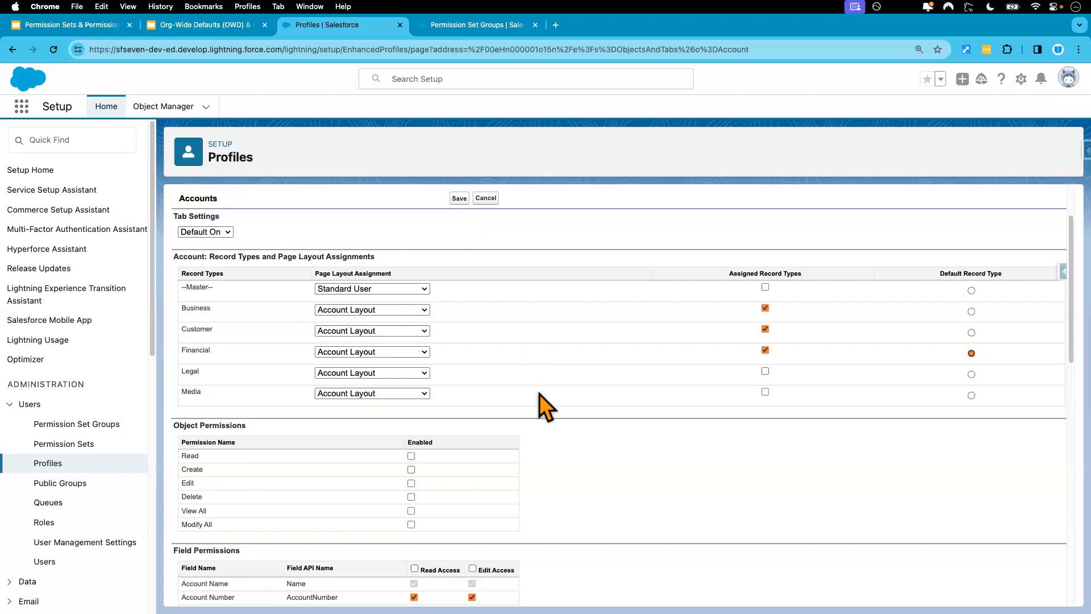
pyautogui.click(460, 199)
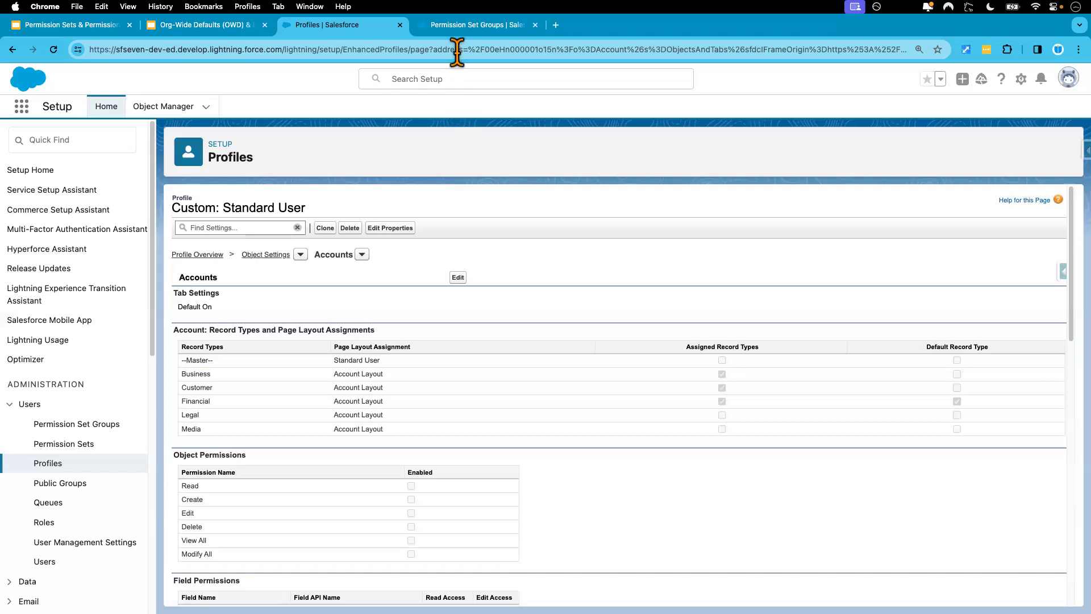
# Step: Review the muted Account object permissions in the permission set group, and retest access to the Accounts list in the test user's reloaded session
pyautogui.click(478, 27)
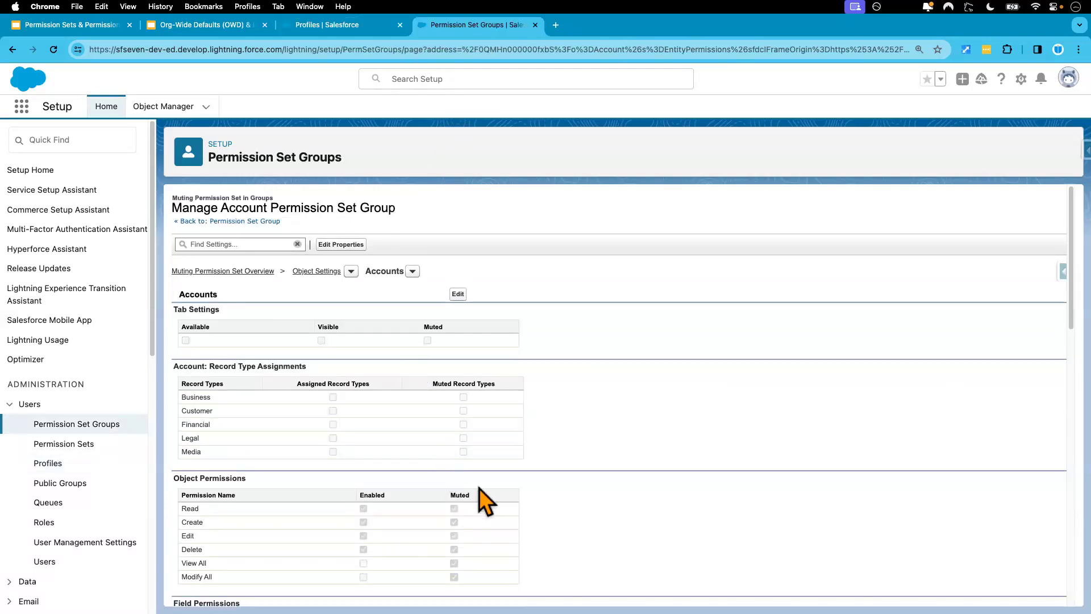
pyautogui.scroll(-2, 479, 488)
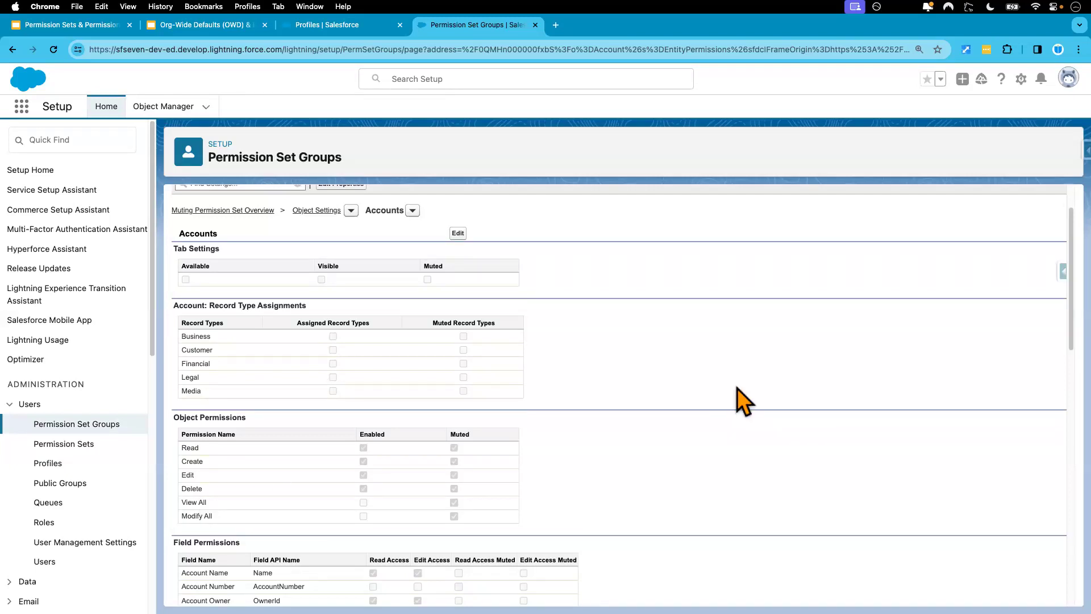
pyautogui.hotkey('ctrl', 'Right')
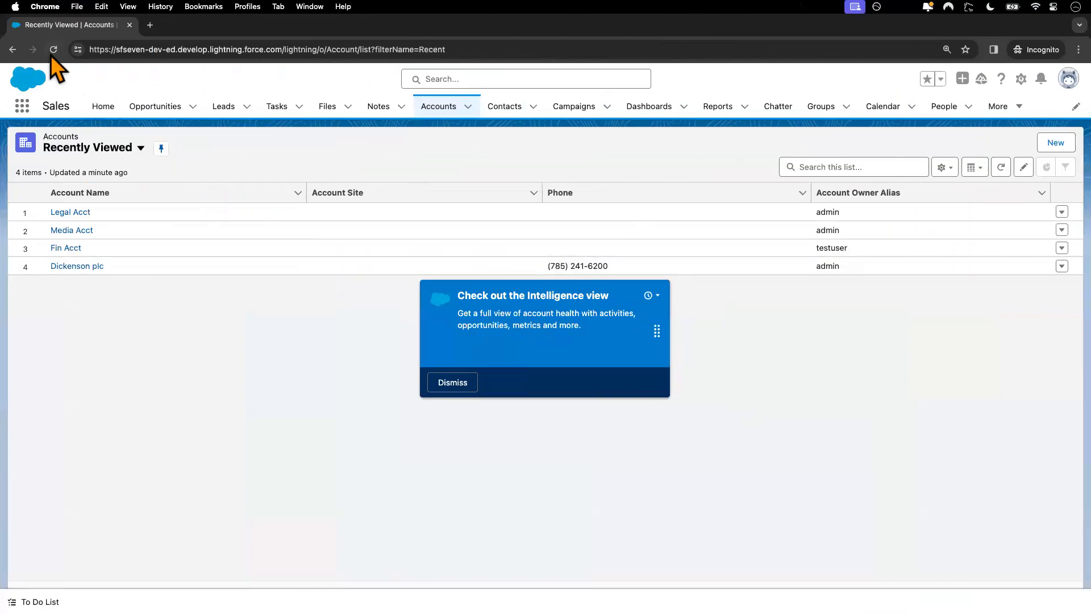
pyautogui.click(52, 52)
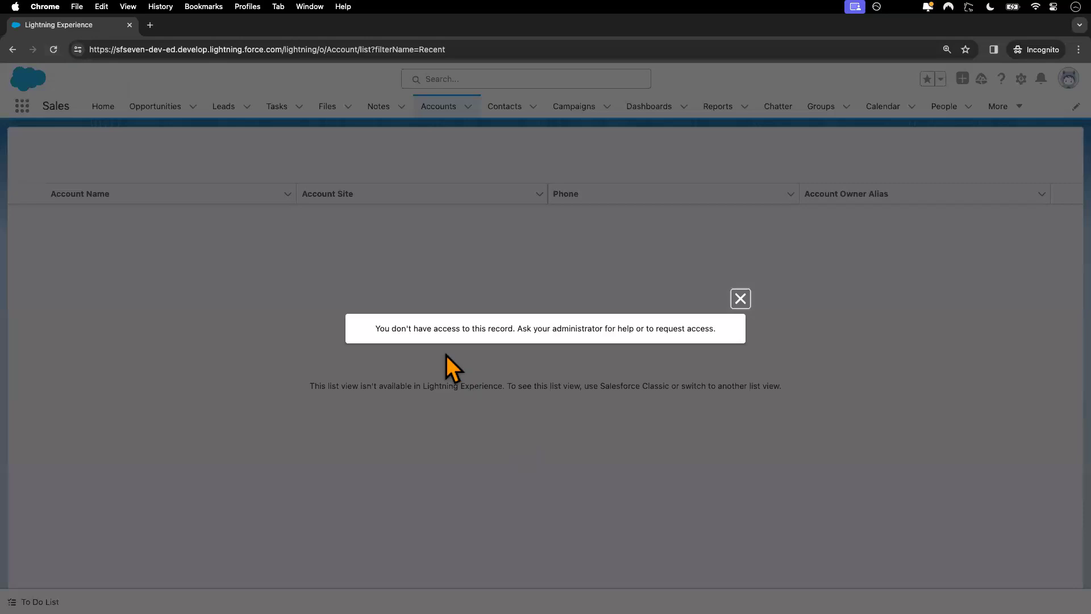
pyautogui.click(741, 298)
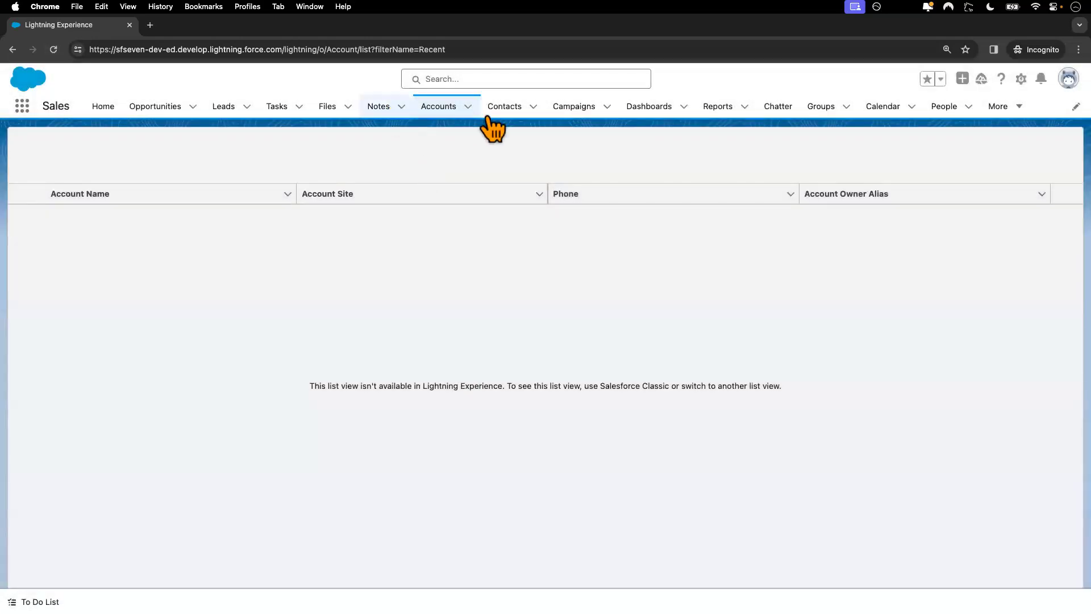
pyautogui.click(489, 113)
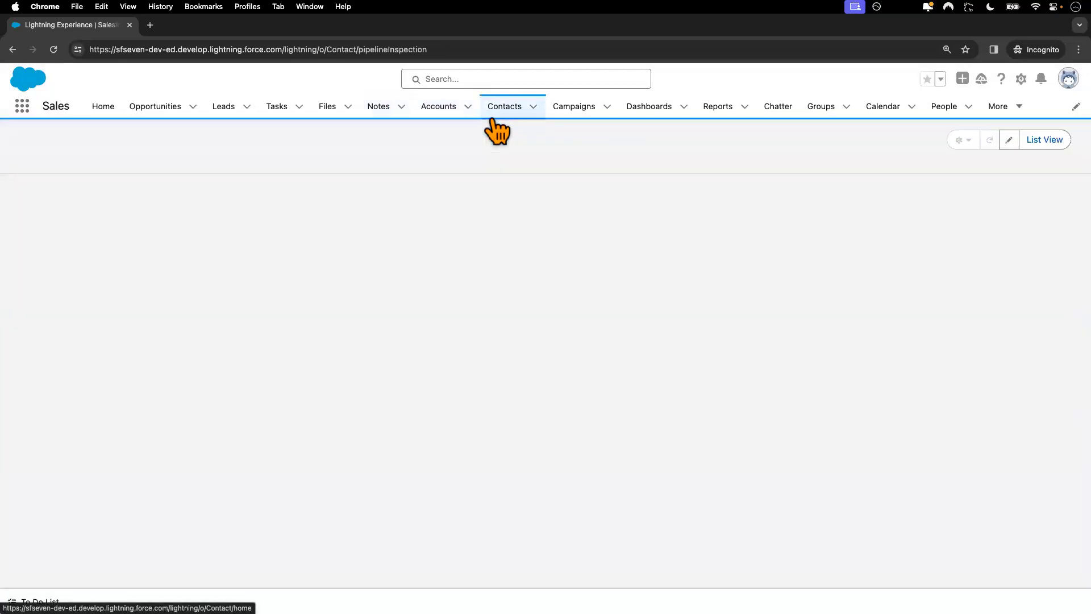
pyautogui.click(435, 113)
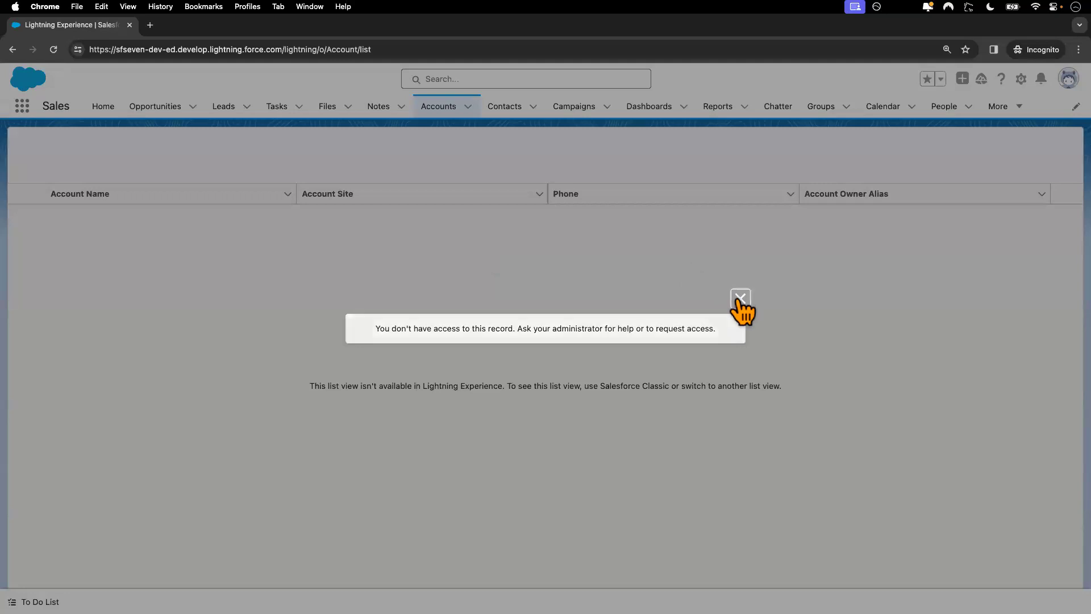
pyautogui.click(740, 298)
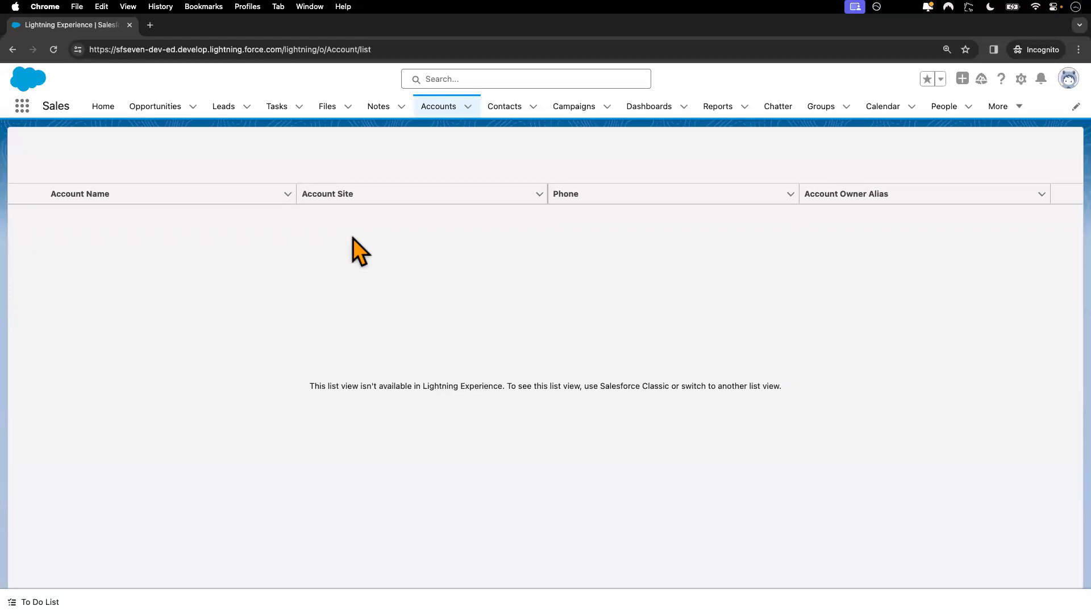
# Step: Return to the admin's browser window and switch to the Permission Sets presentation in Google Slides
pyautogui.hotkey('ctrl', 'Left')
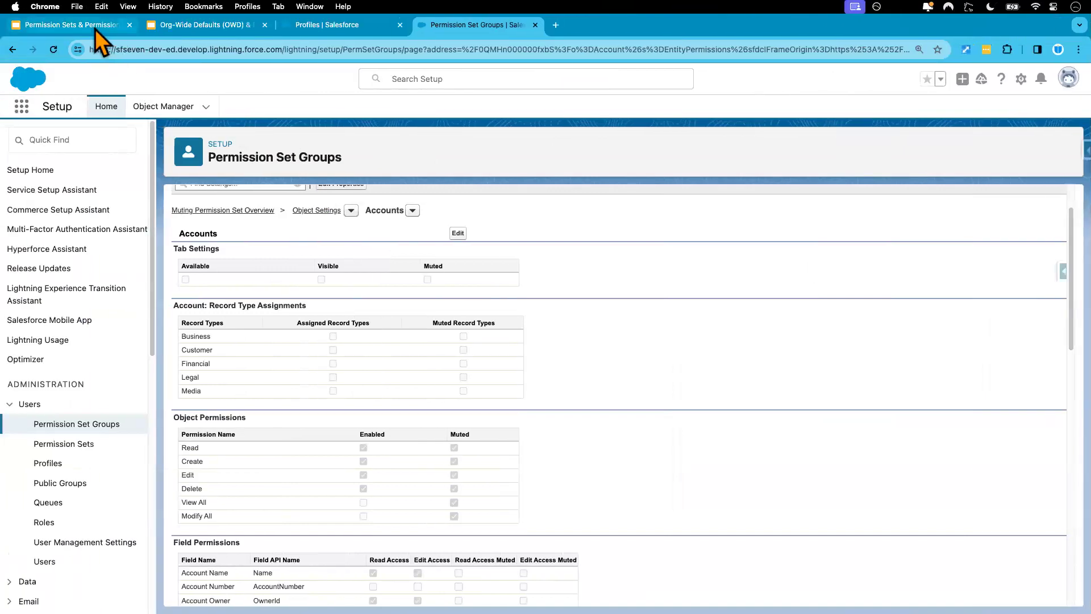
pyautogui.click(95, 29)
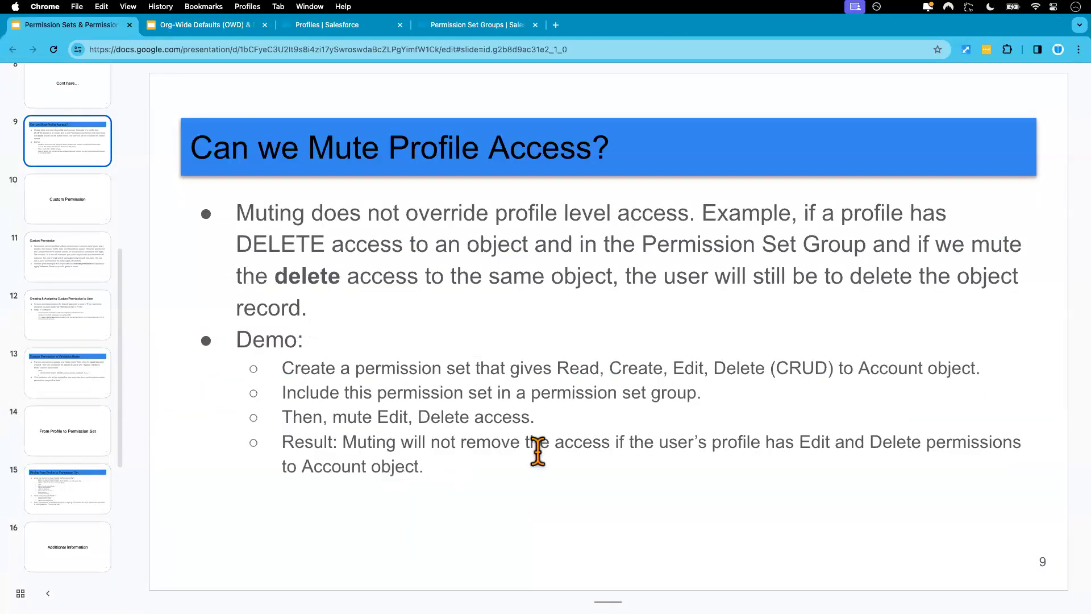